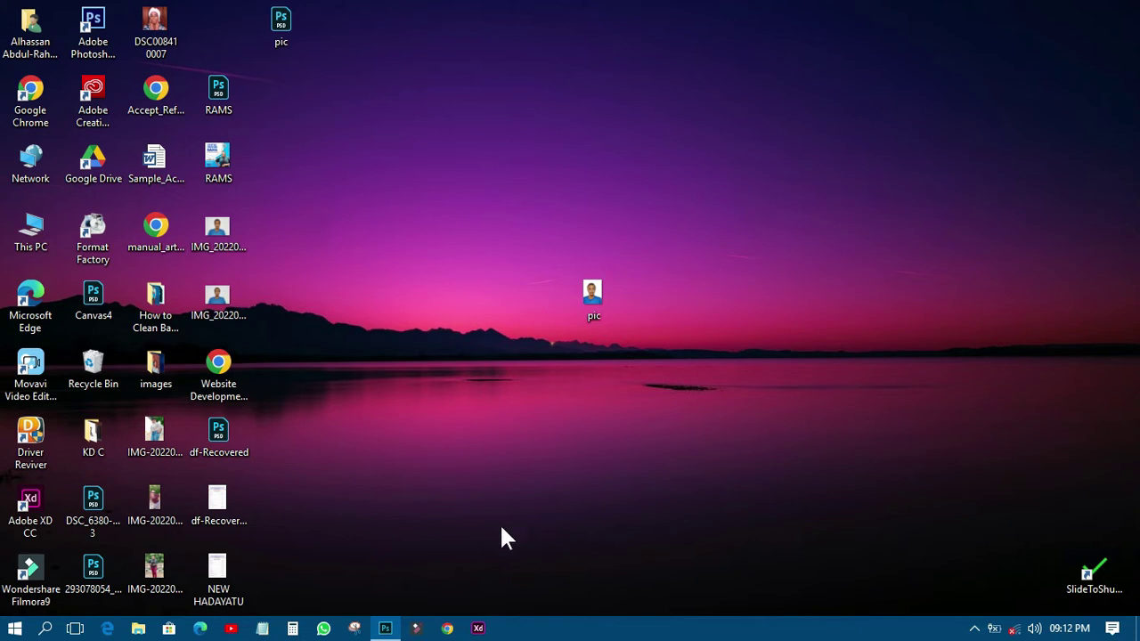
Switch to Photoshop and create a new 7 × 5 inch document at 300 pixels/inch in RGB Color with a white background
{"action": "left_click", "coordinate": [389, 629]}
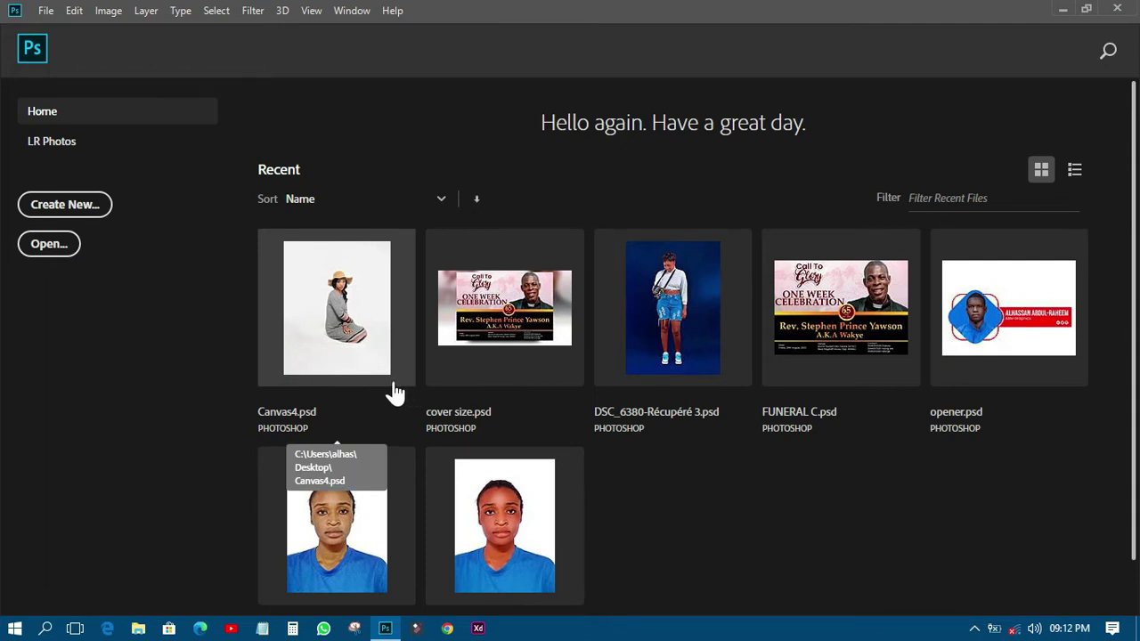
{"action": "left_click", "coordinate": [86, 211]}
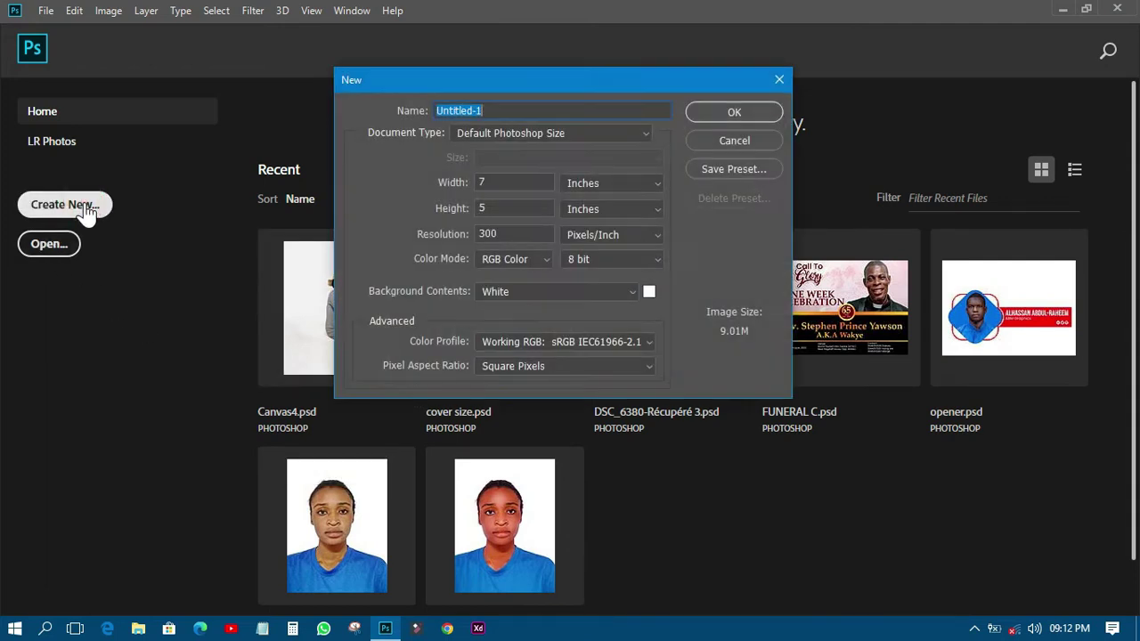
{"action": "left_click", "coordinate": [688, 114]}
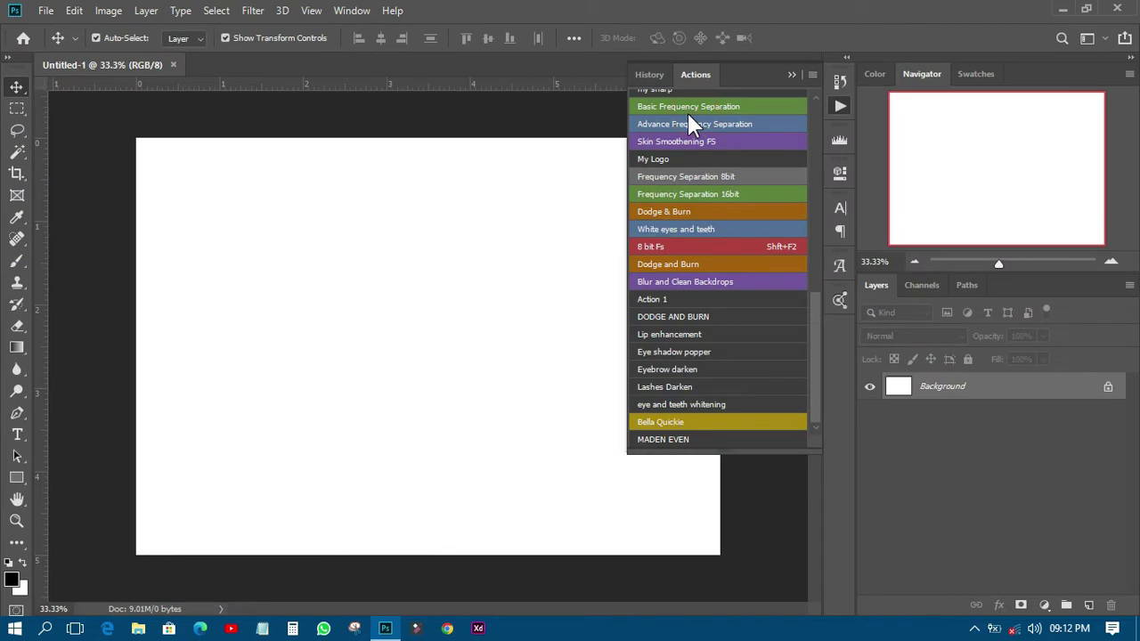
Close the History and Actions panel group and bring the Actions panel back into the workspace
{"action": "right_click", "coordinate": [834, 95]}
{"action": "left_click", "coordinate": [880, 134]}
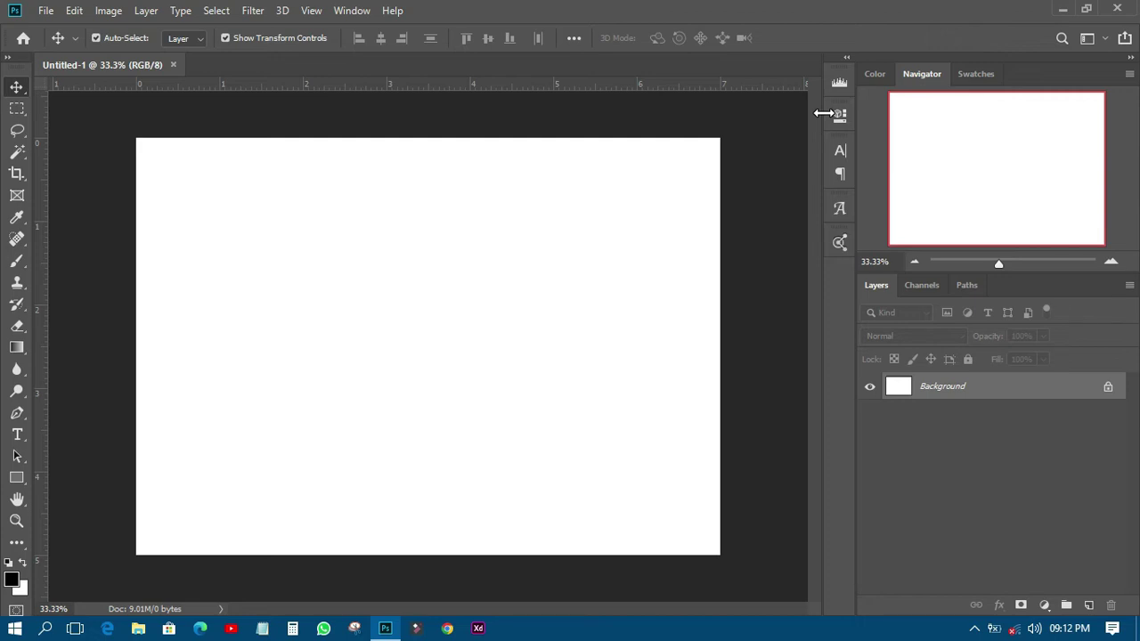
{"action": "left_click", "coordinate": [359, 14]}
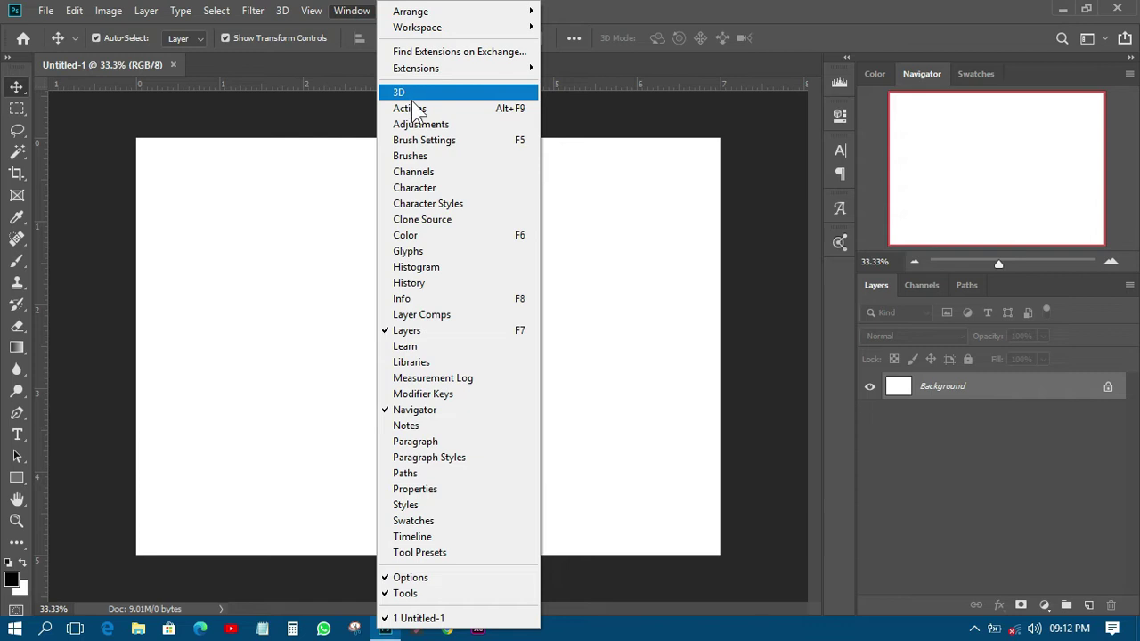
{"action": "left_click", "coordinate": [519, 121]}
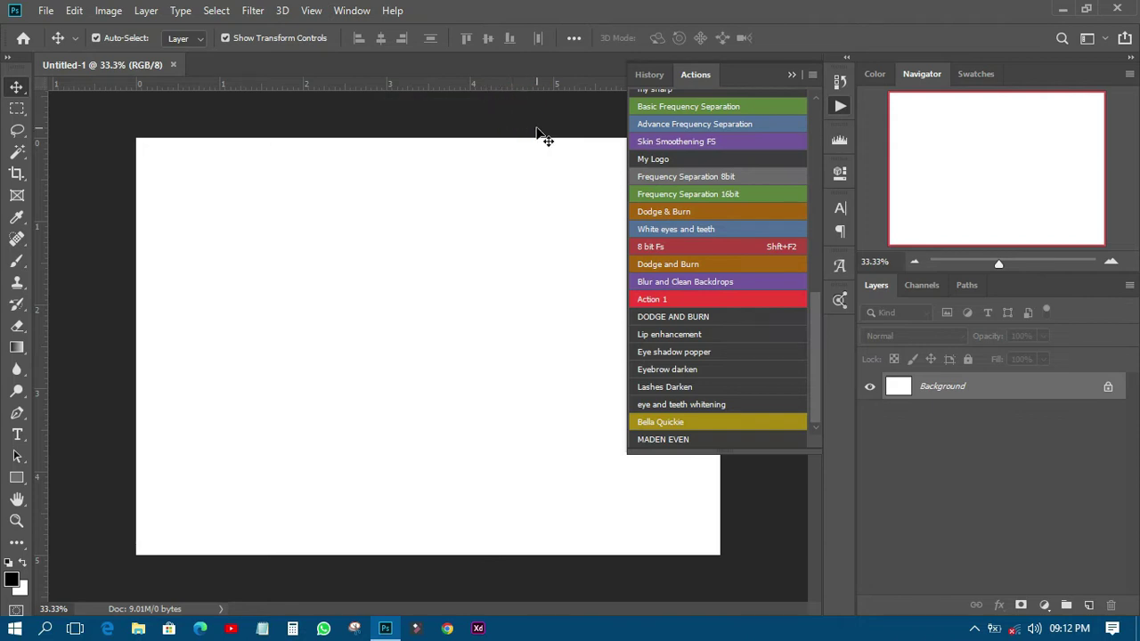
Turn off Button Mode for the actions list and collapse the ABM Graphics set
{"action": "scroll", "coordinate": [747, 294], "scroll_direction": "up", "scroll_amount": 5}
{"action": "scroll", "coordinate": [746, 285], "scroll_direction": "up", "scroll_amount": 12}
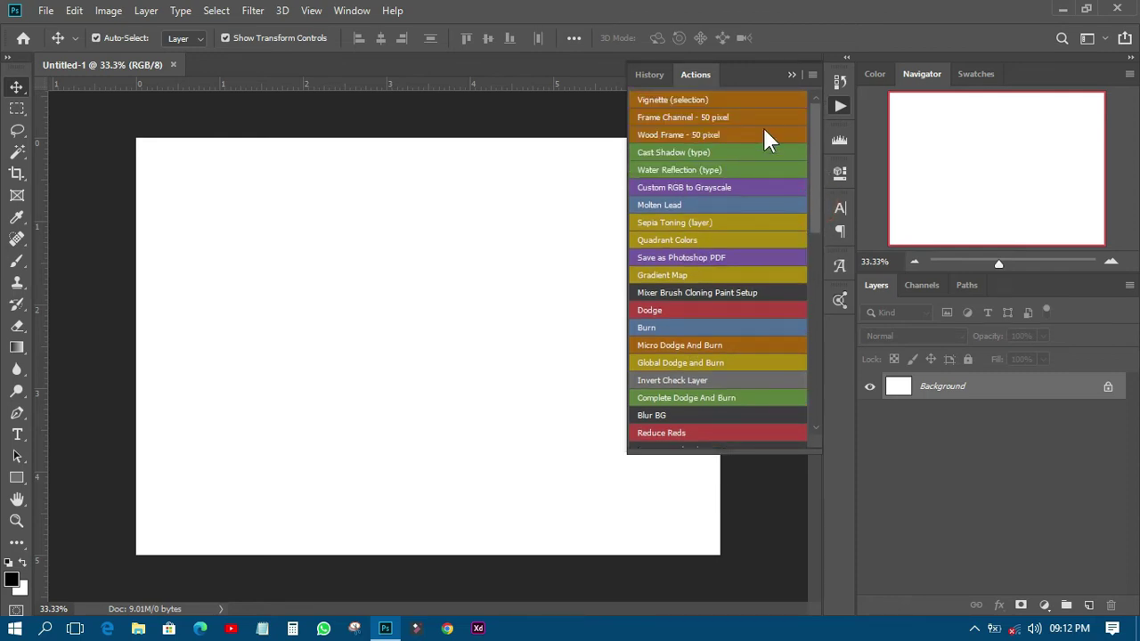
{"action": "left_click", "coordinate": [812, 75]}
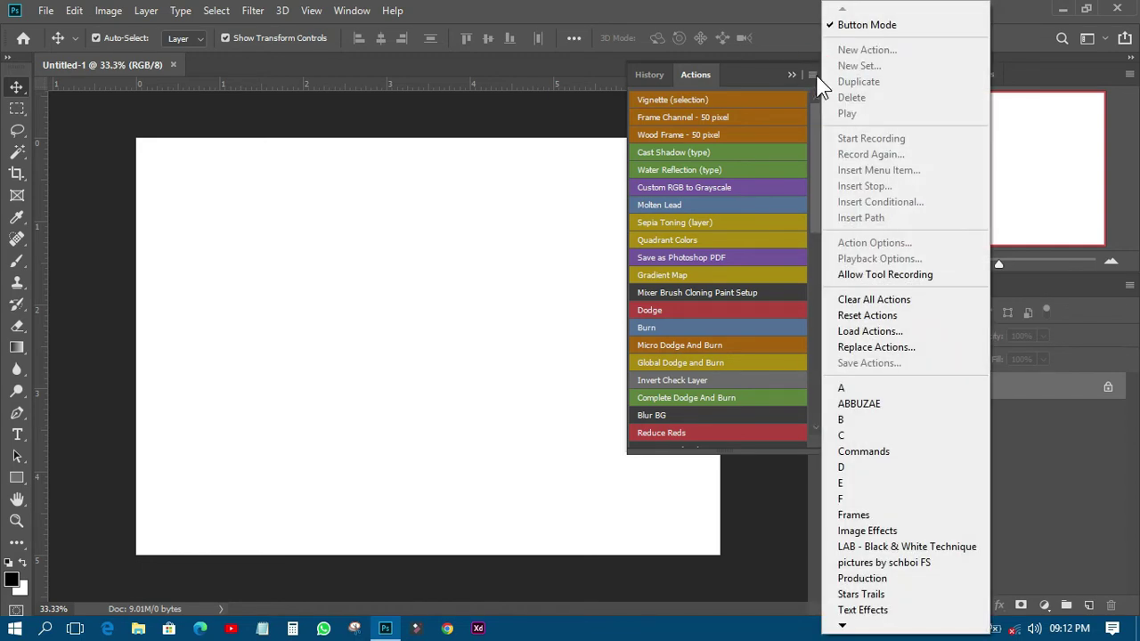
{"action": "left_click", "coordinate": [849, 27]}
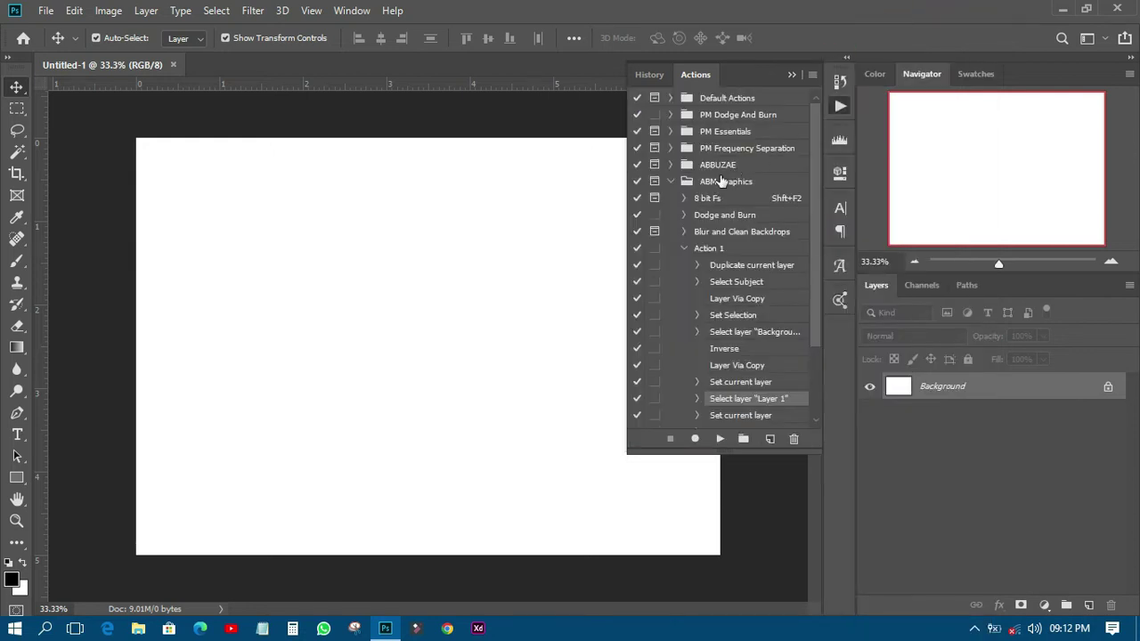
{"action": "left_click", "coordinate": [670, 182]}
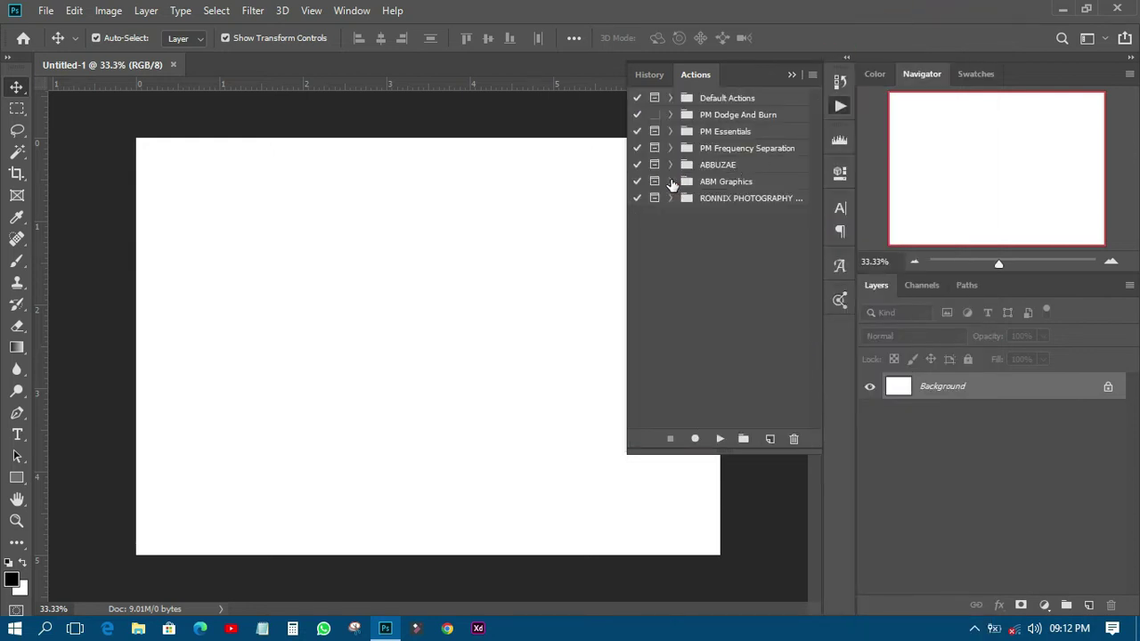
Look through the existing action sets, from PM Dodge And Burn to ABM Graphics
{"action": "left_click", "coordinate": [735, 117]}
{"action": "left_click", "coordinate": [726, 130]}
{"action": "left_click", "coordinate": [725, 145]}
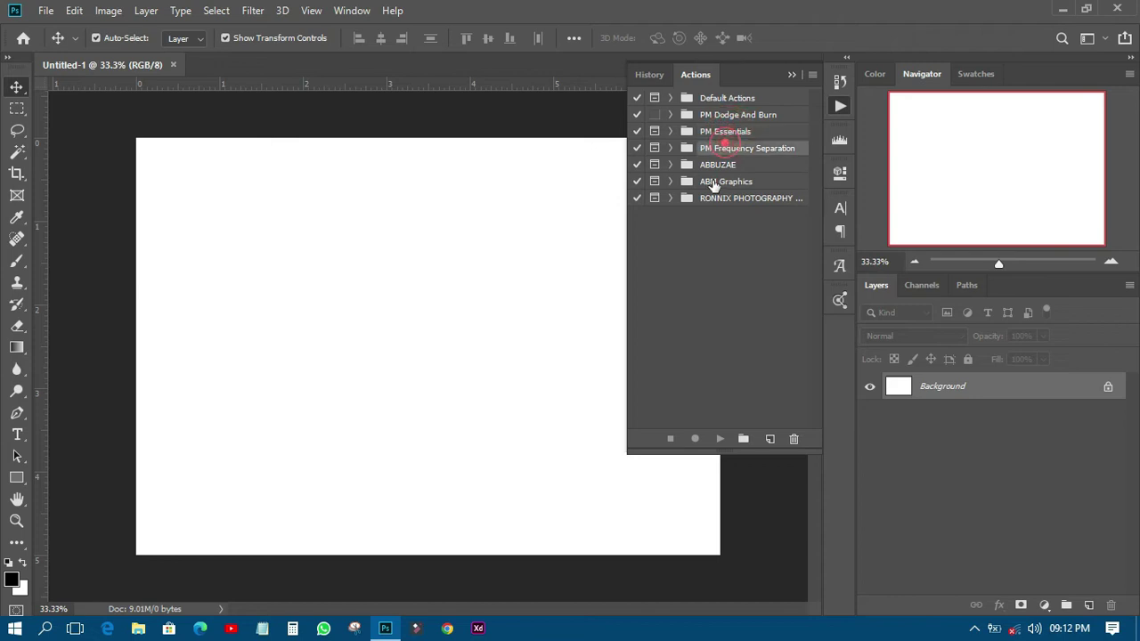
{"action": "left_click", "coordinate": [726, 182]}
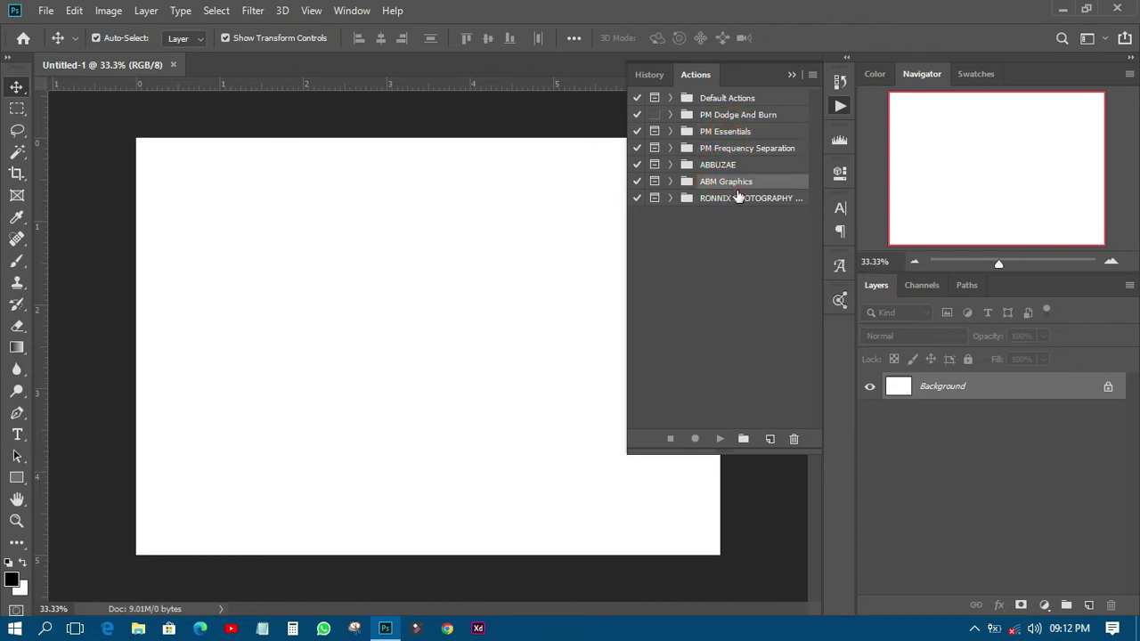
{"action": "left_click", "coordinate": [730, 168]}
{"action": "left_click", "coordinate": [735, 150]}
{"action": "left_click", "coordinate": [735, 132]}
{"action": "left_click", "coordinate": [736, 116]}
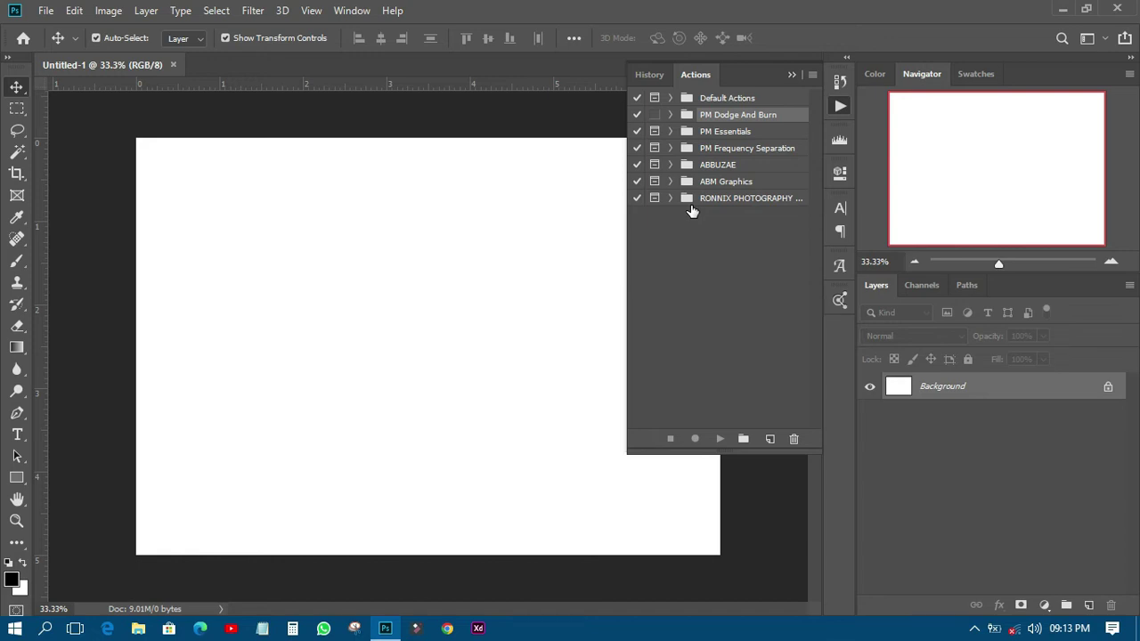
{"action": "left_click", "coordinate": [711, 182]}
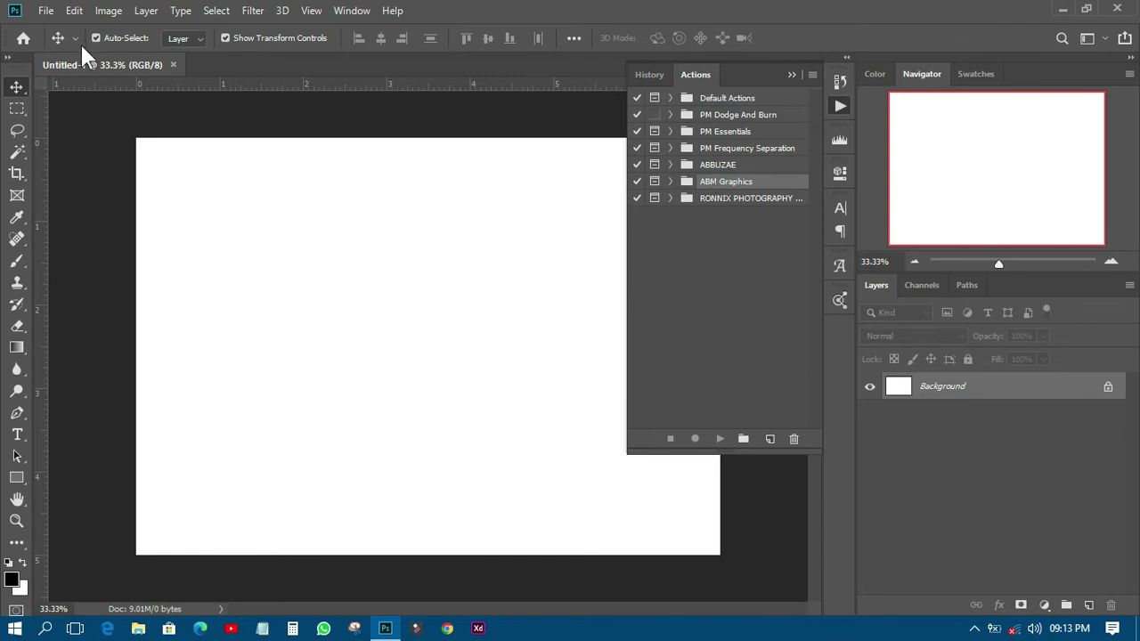
Open the couple photo 2.jpg from the How to Clean Backdrops folder on the Desktop
{"action": "left_click", "coordinate": [46, 9]}
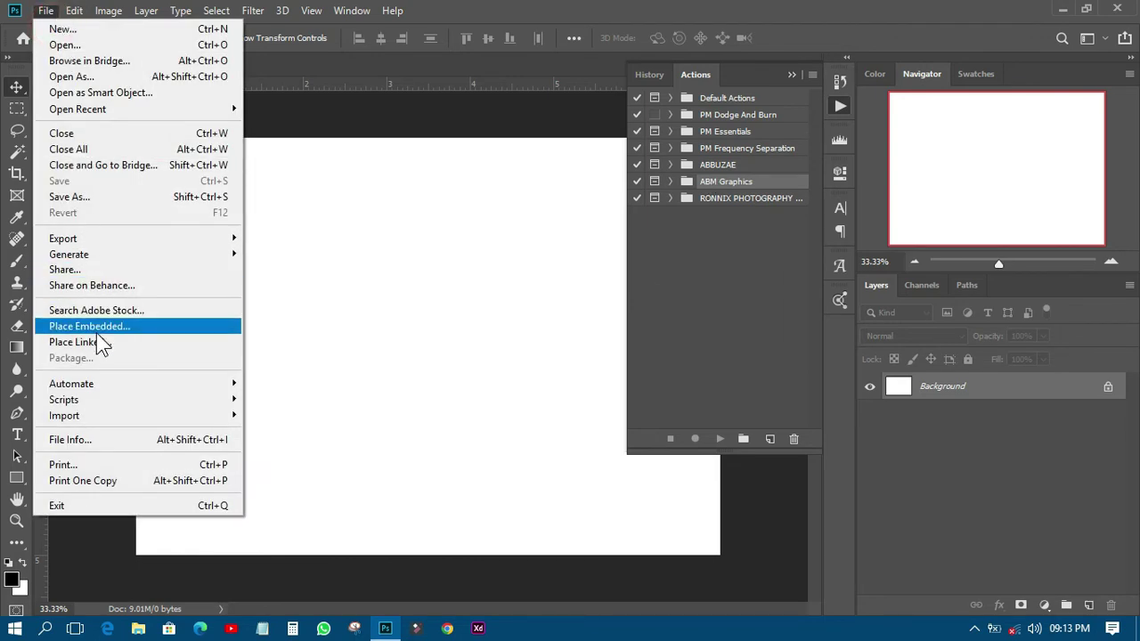
{"action": "left_click", "coordinate": [71, 44]}
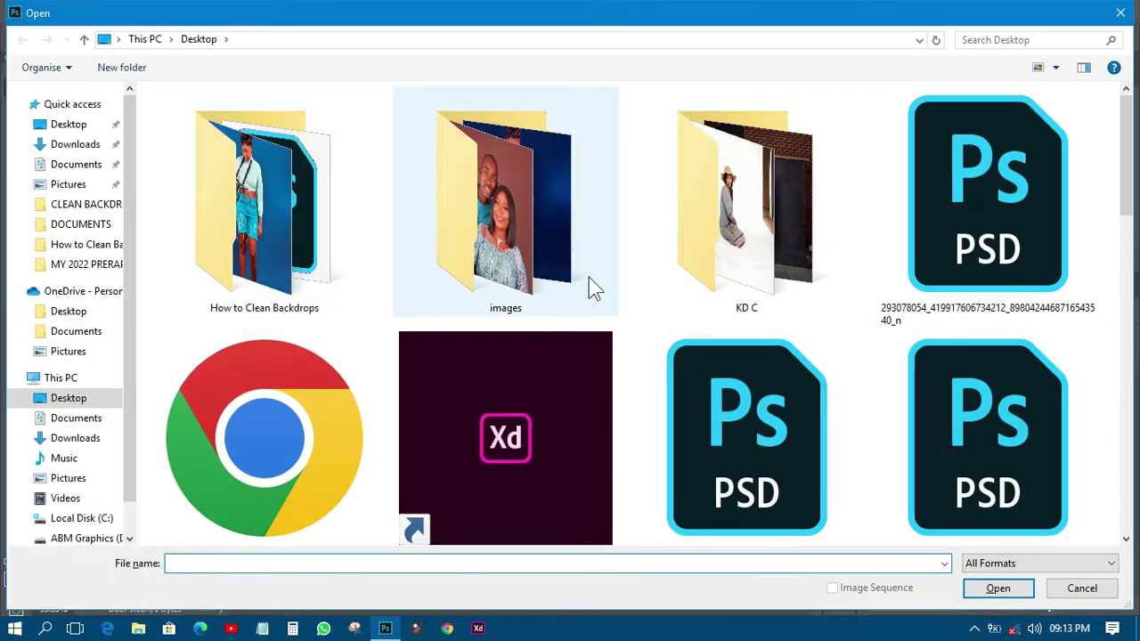
{"action": "double_click", "coordinate": [342, 236]}
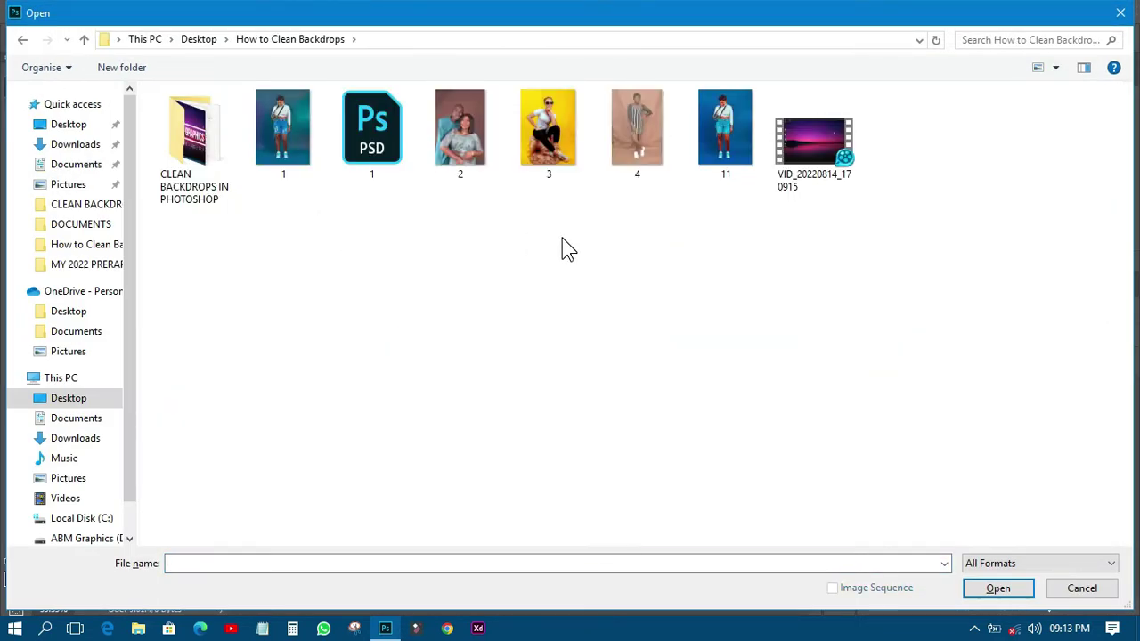
{"action": "left_click", "coordinate": [466, 145]}
{"action": "double_click", "coordinate": [466, 145]}
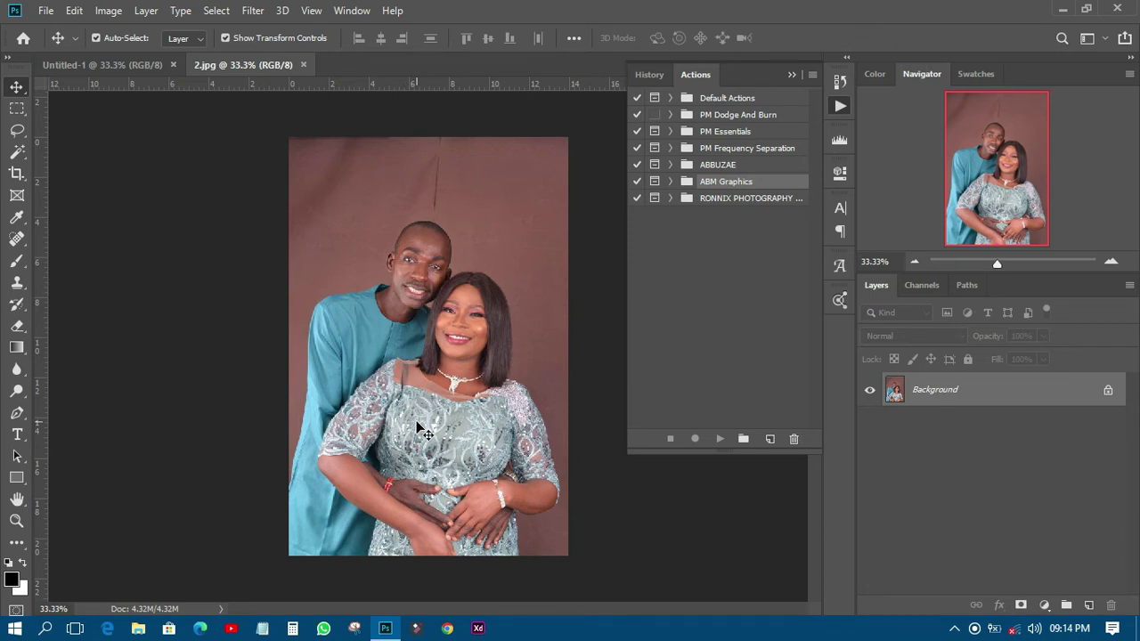
Create a new action set named "Blur Background" after the RONNIX PHOTOGRAPHY set
{"action": "left_click", "coordinate": [699, 75]}
{"action": "left_click", "coordinate": [837, 106]}
{"action": "left_click", "coordinate": [730, 203]}
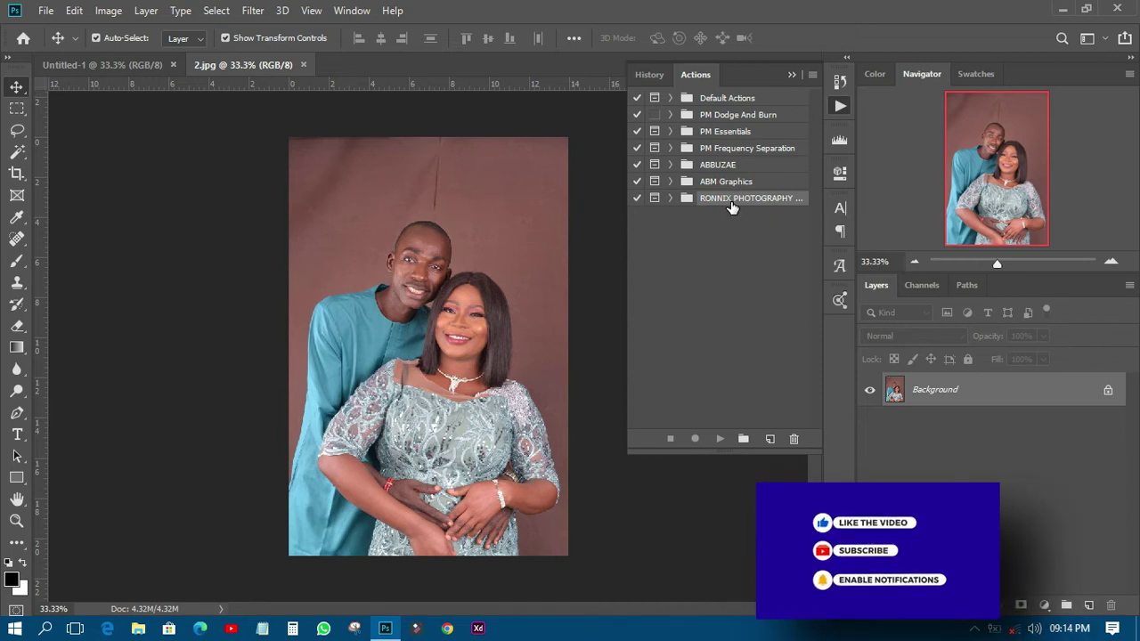
{"action": "left_click", "coordinate": [744, 440]}
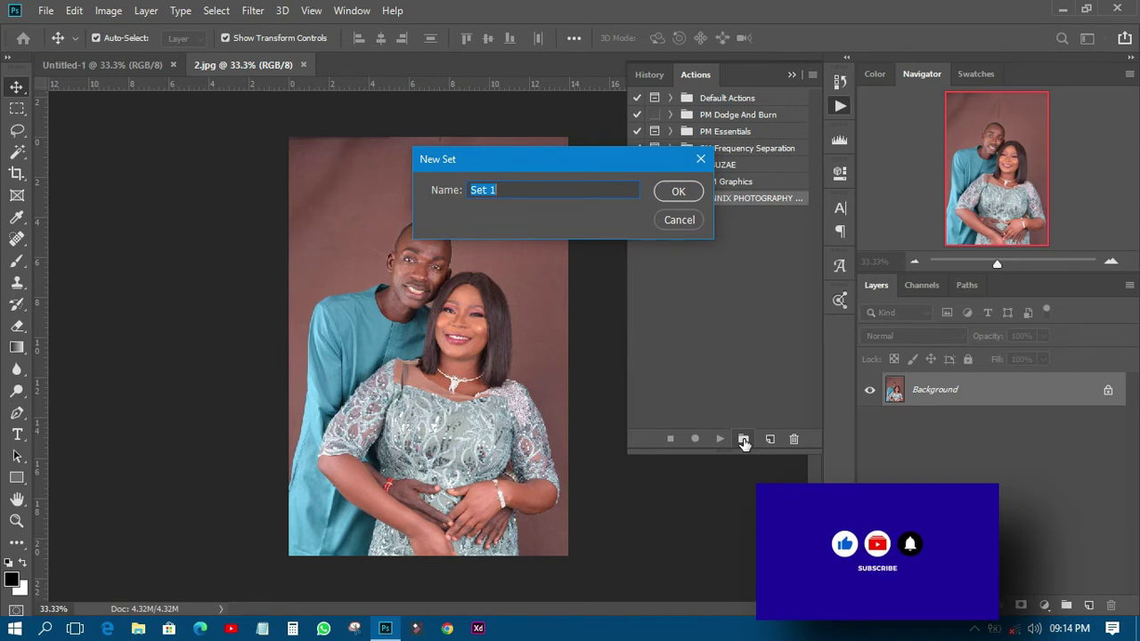
{"action": "type", "text": "B"}
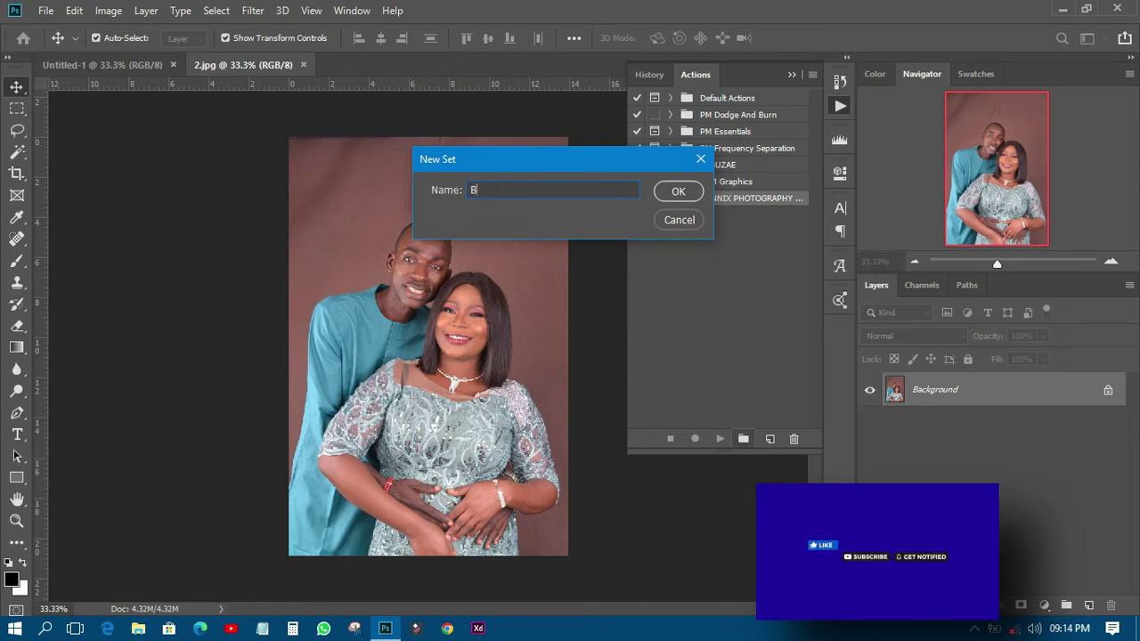
{"action": "type", "text": "lur Back"}
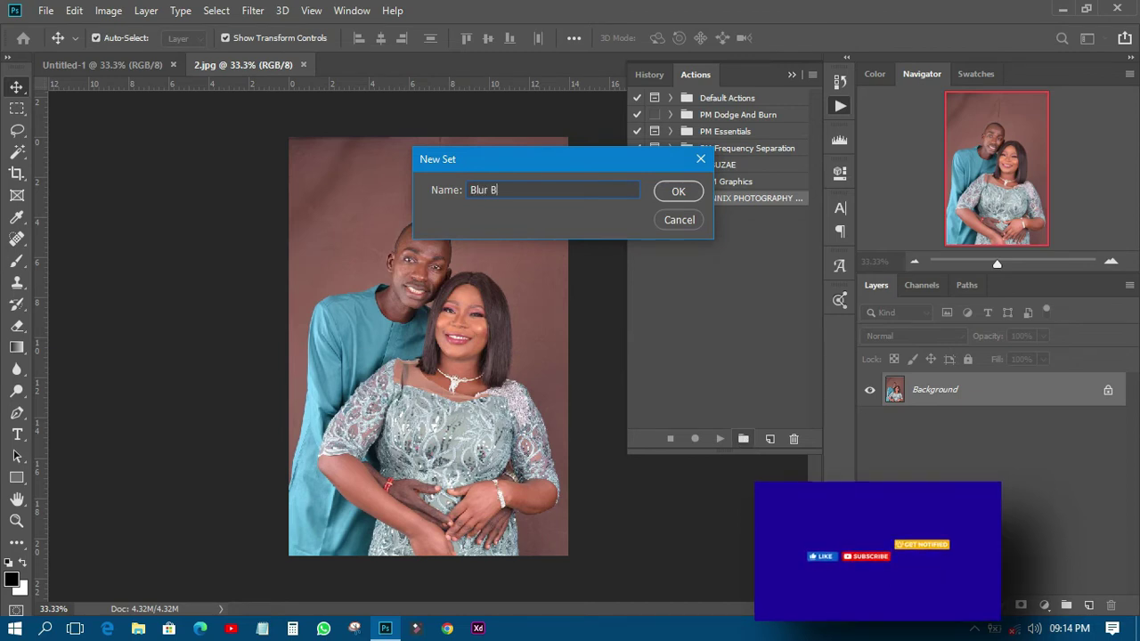
{"action": "type", "text": "ground"}
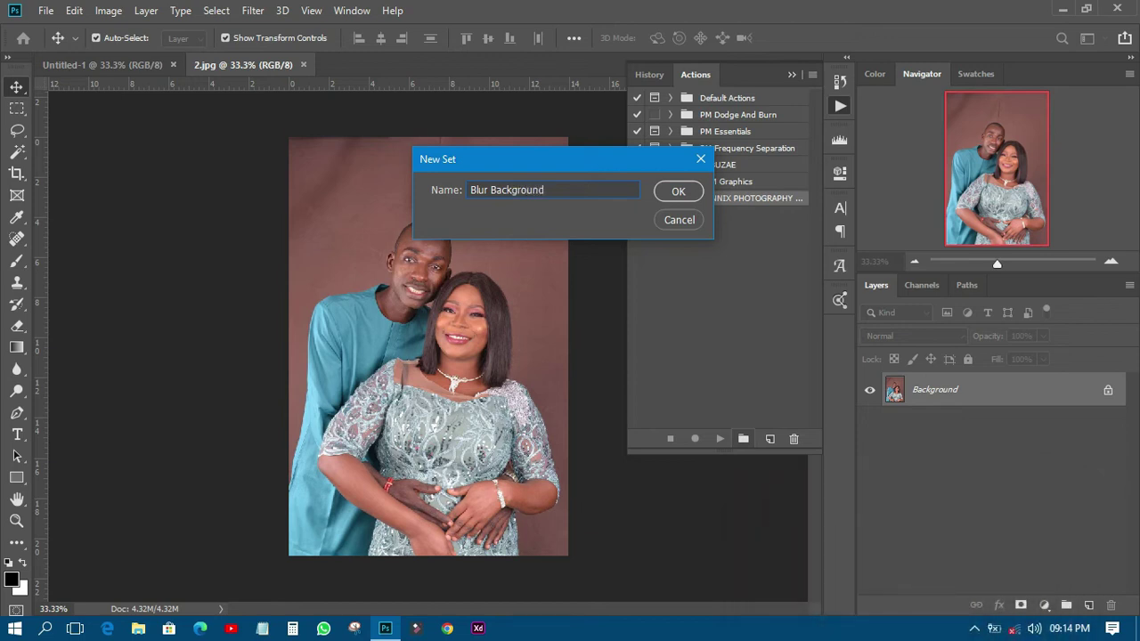
{"action": "key", "text": "Return"}
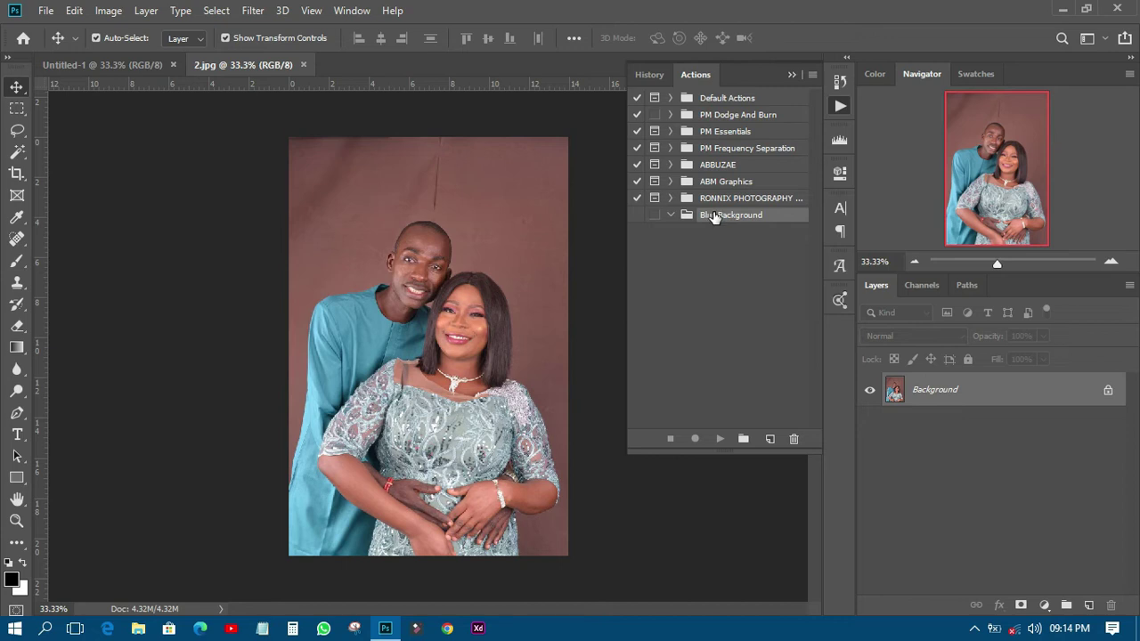
Create an action named "Blur" in the Blur Background set with the color Yellow and no function key, and start recording
{"action": "left_click", "coordinate": [769, 439]}
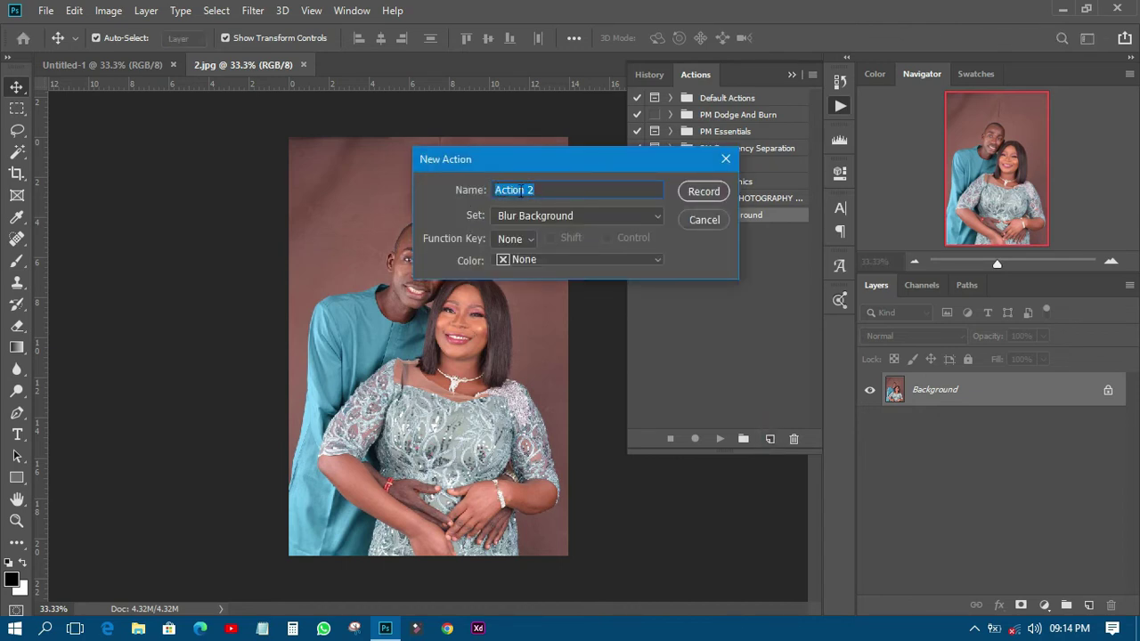
{"action": "type", "text": "b"}
{"action": "left_click", "coordinate": [524, 216]}
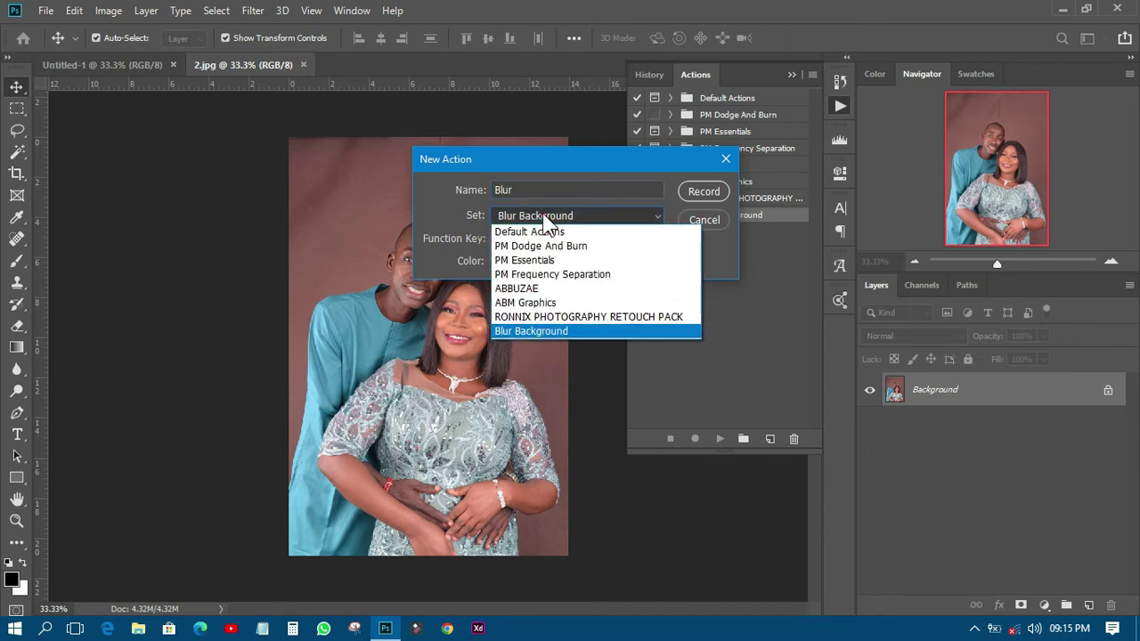
{"action": "left_click", "coordinate": [525, 331]}
{"action": "left_click_drag", "start_coordinate": [624, 153], "coordinate": [481, 143]}
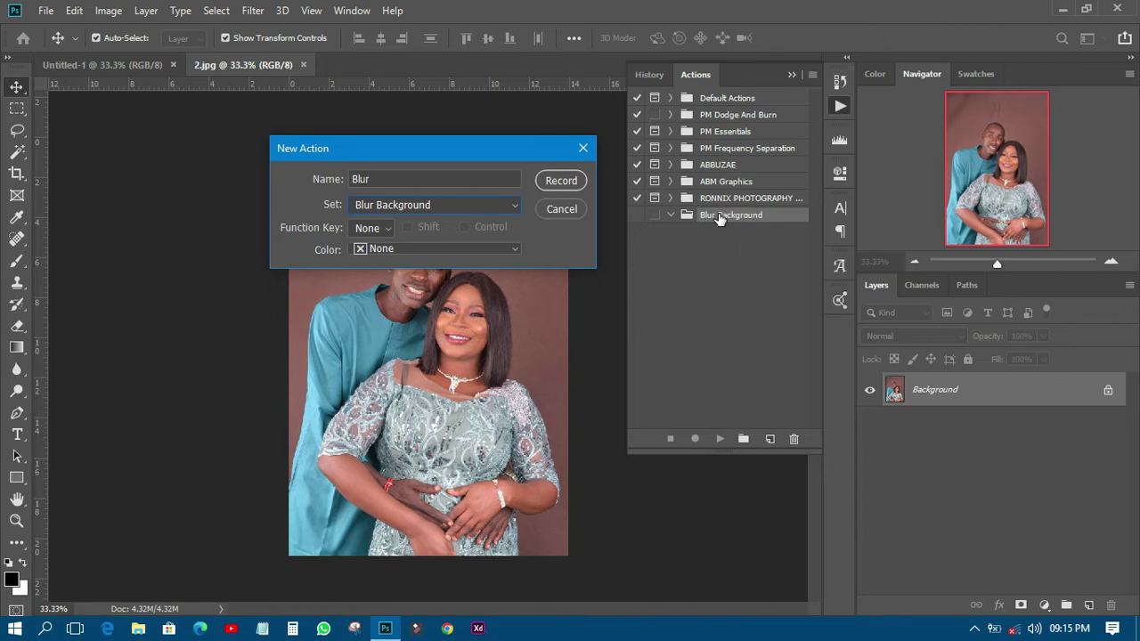
{"action": "left_click_drag", "start_coordinate": [508, 154], "coordinate": [553, 119]}
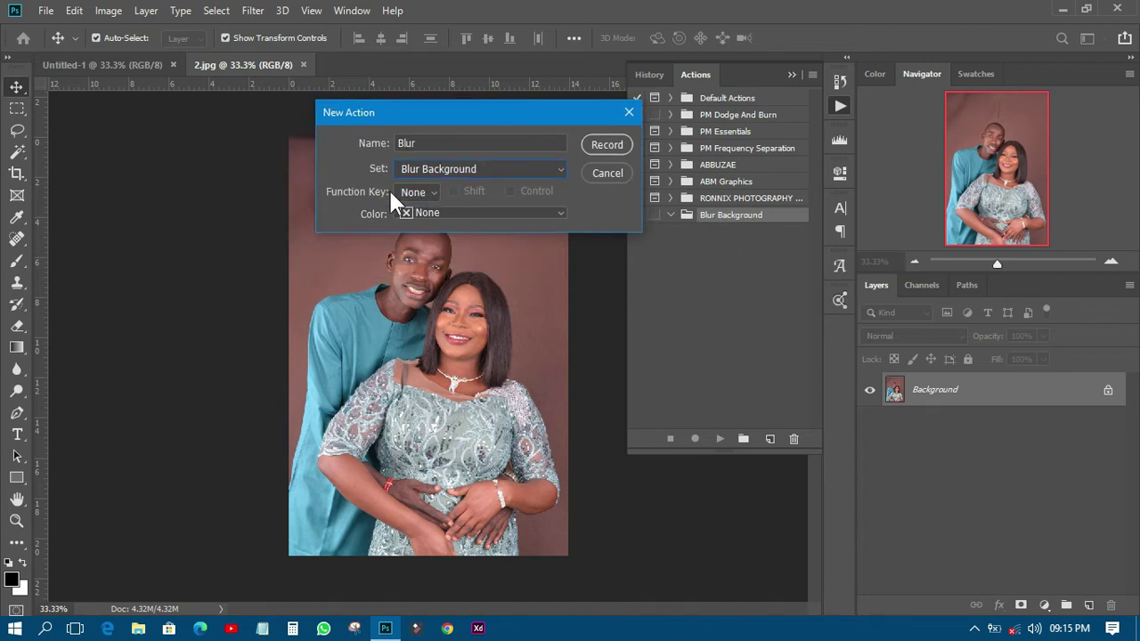
{"action": "left_click", "coordinate": [431, 191]}
{"action": "left_click", "coordinate": [440, 203]}
{"action": "left_click", "coordinate": [440, 210]}
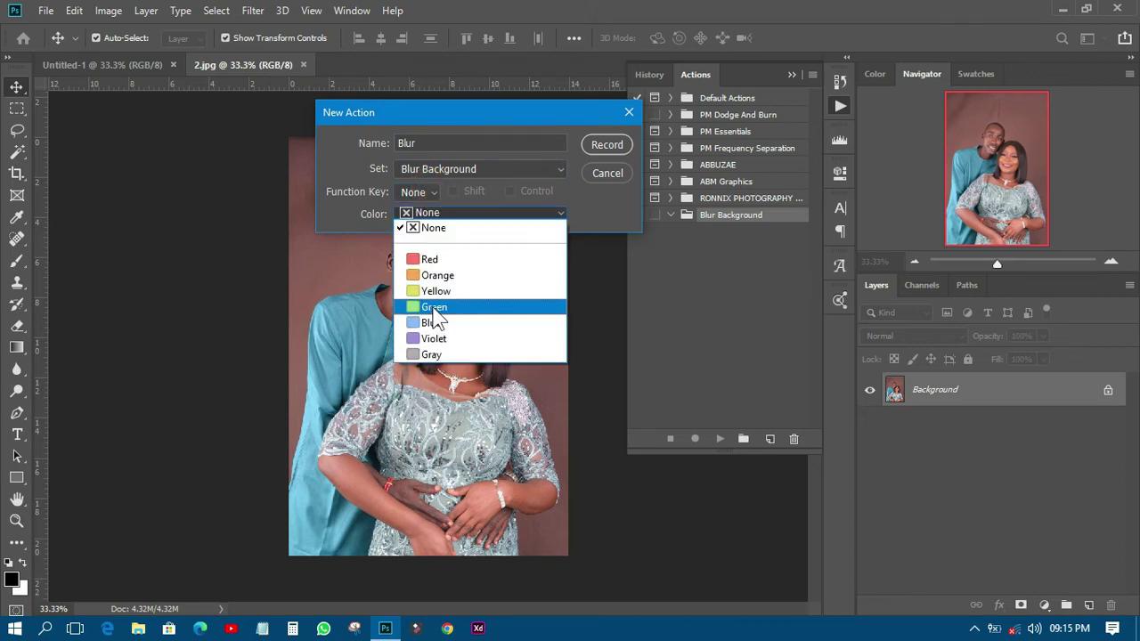
{"action": "left_click", "coordinate": [431, 291]}
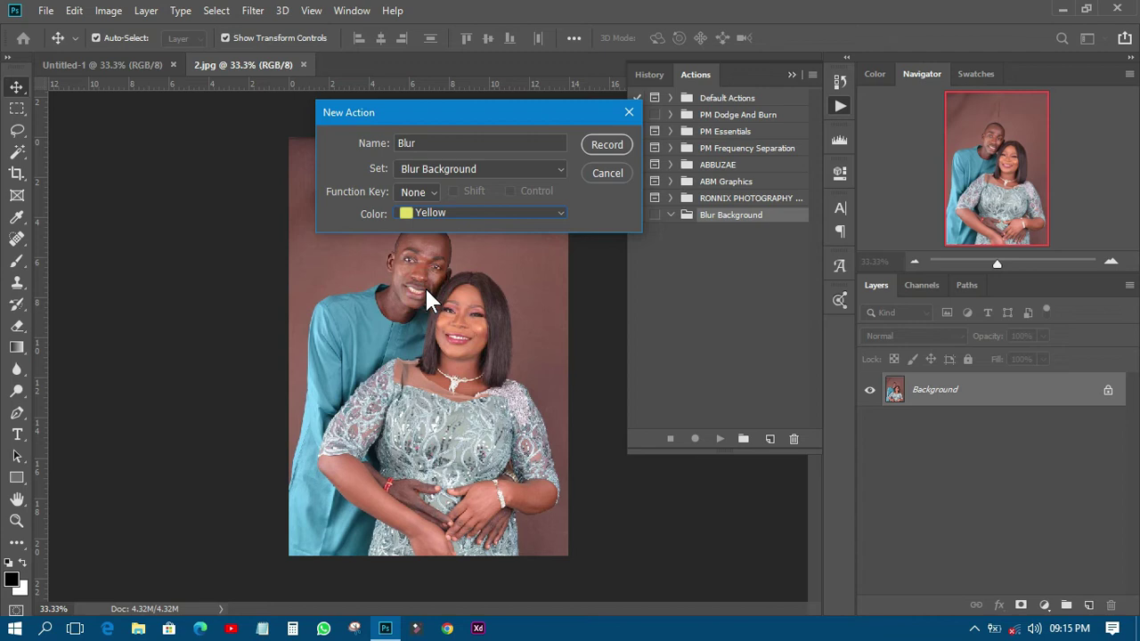
{"action": "left_click", "coordinate": [607, 143]}
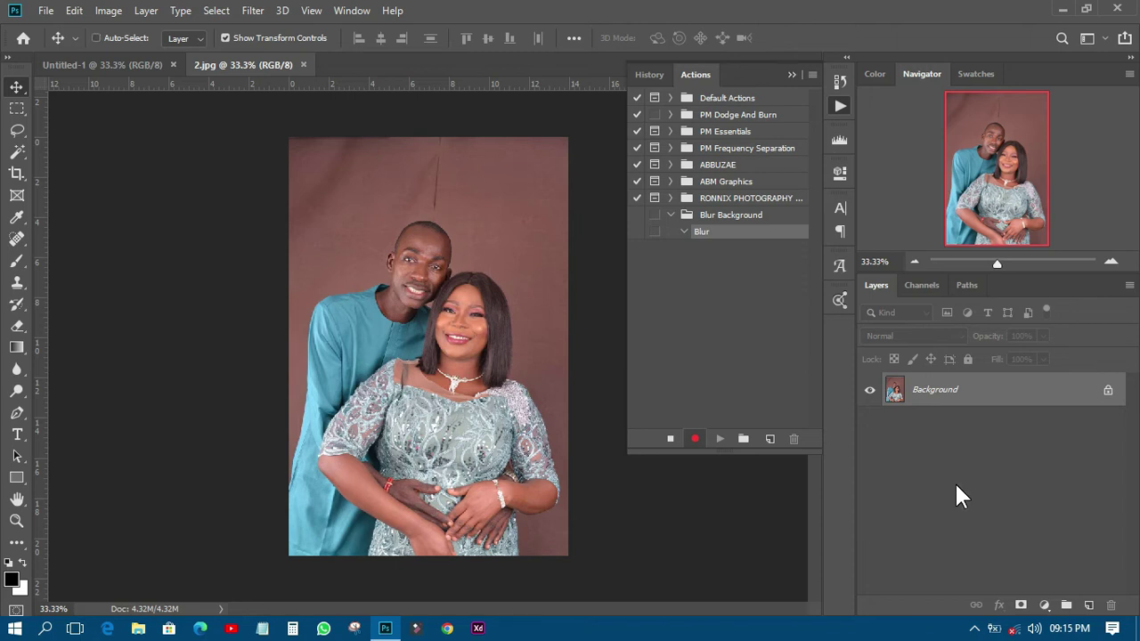
Duplicate the Background layer and copy the couple from the duplicate onto its own layer using Select Subject
{"action": "key", "text": "ctrl+j"}
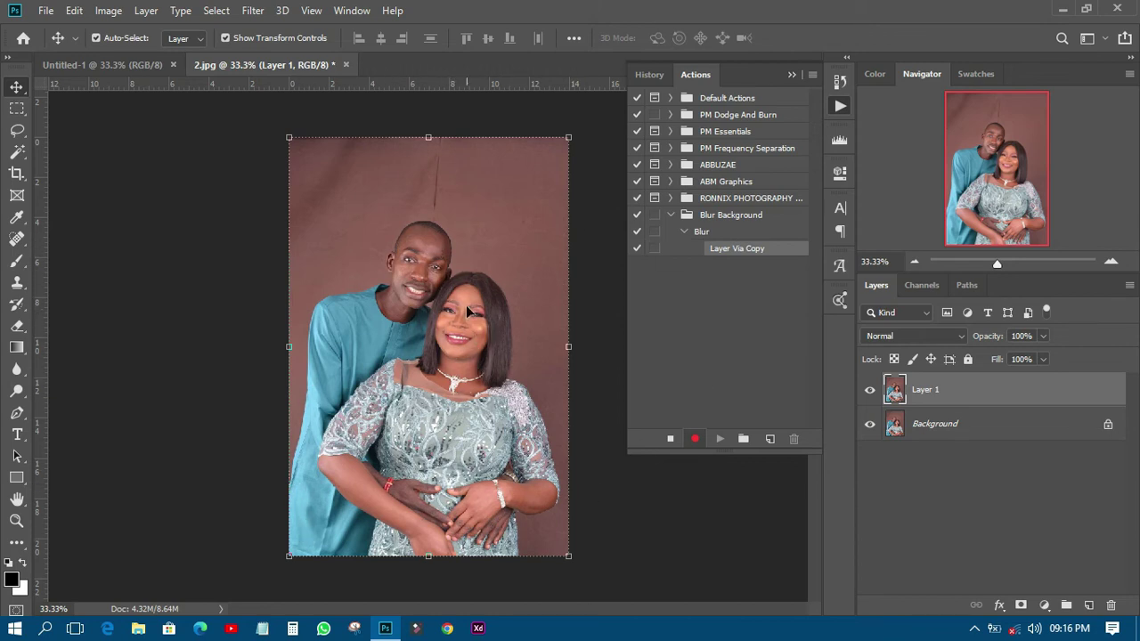
{"action": "left_click", "coordinate": [17, 153]}
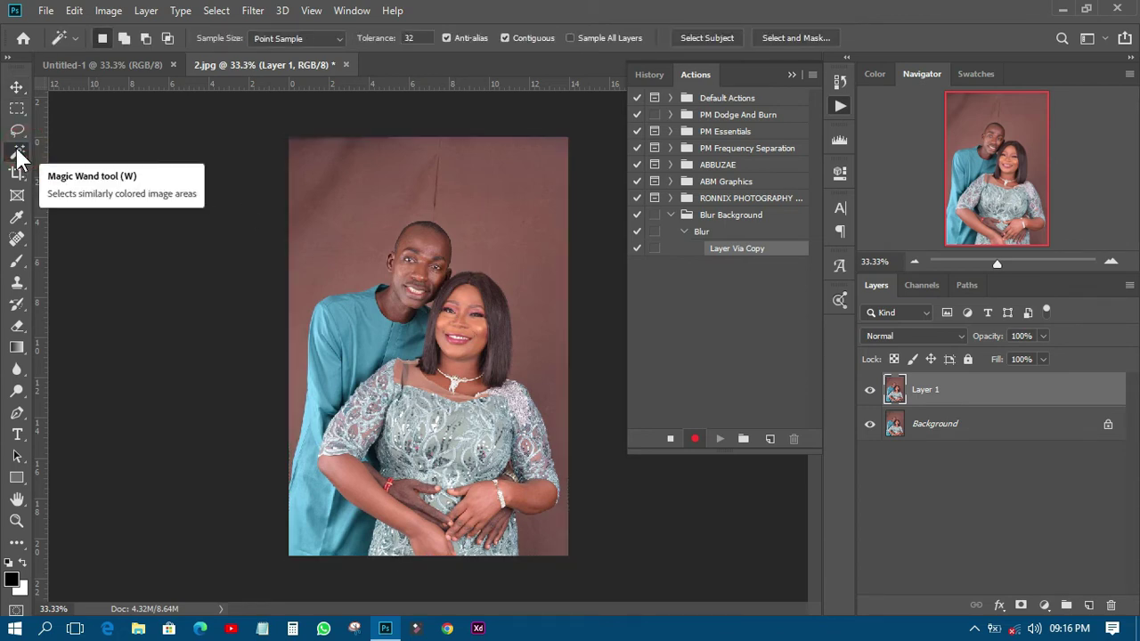
{"action": "left_click", "coordinate": [708, 39]}
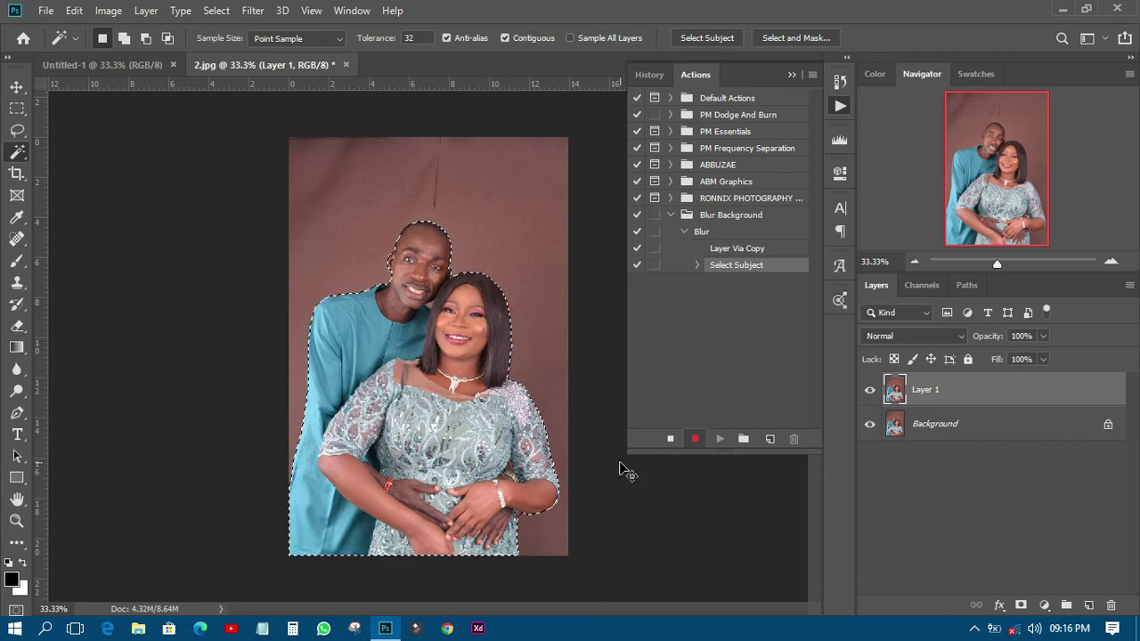
{"action": "key", "text": "ctrl+j"}
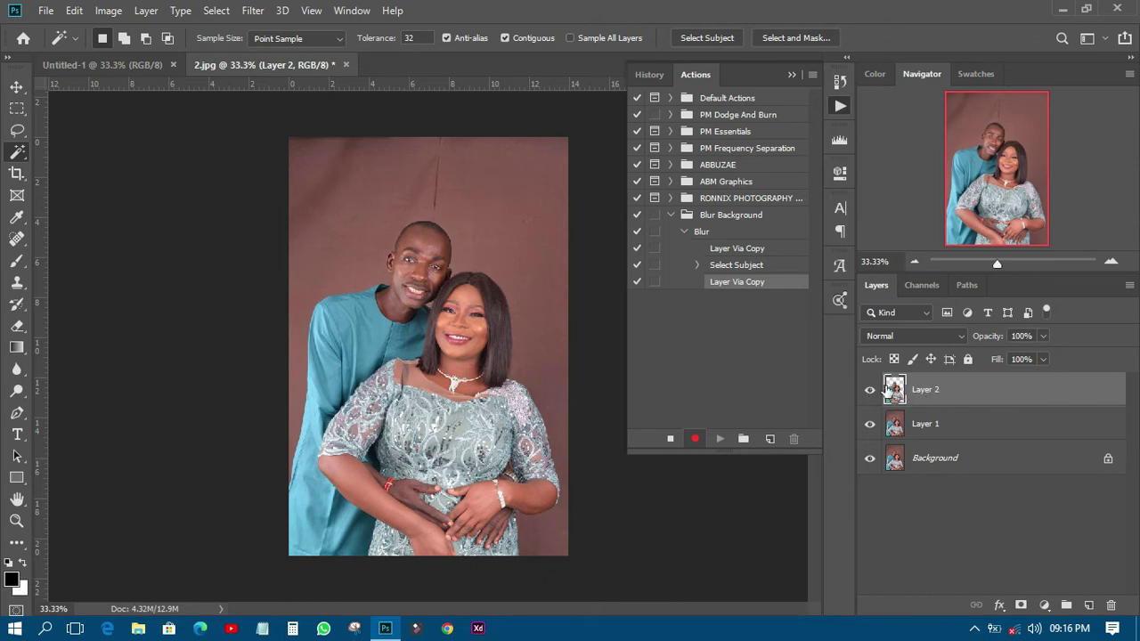
Hide and show the Background and Layer 1 in turn to check the layer stack beneath the cut-out couple
{"action": "left_click", "coordinate": [871, 459]}
{"action": "left_click", "coordinate": [870, 425]}
{"action": "left_click", "coordinate": [870, 425]}
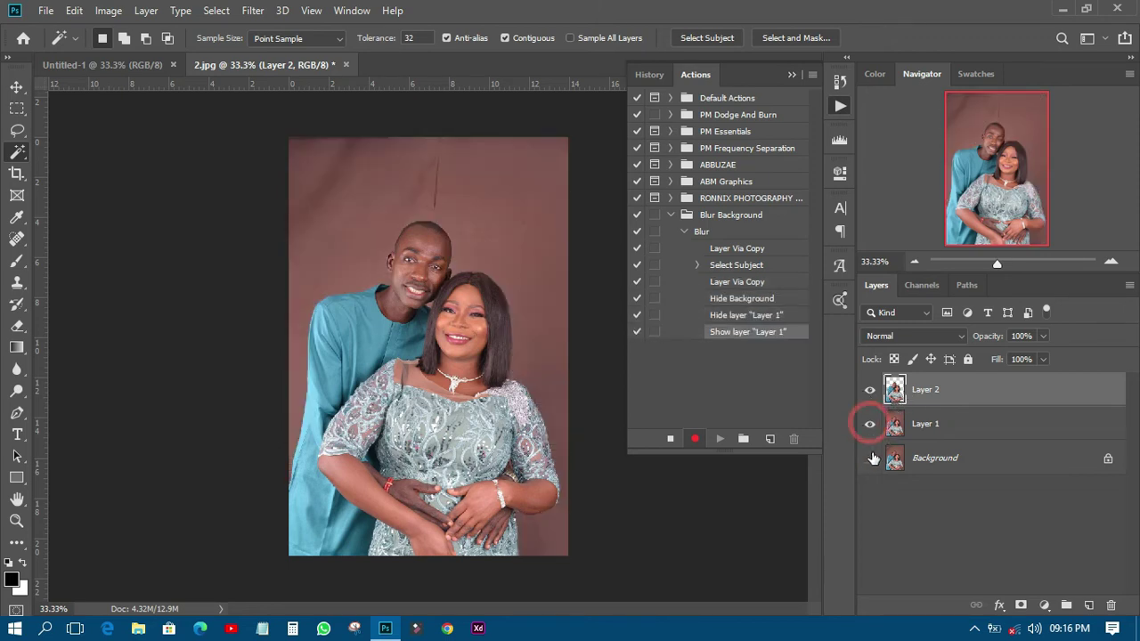
{"action": "left_click", "coordinate": [870, 459]}
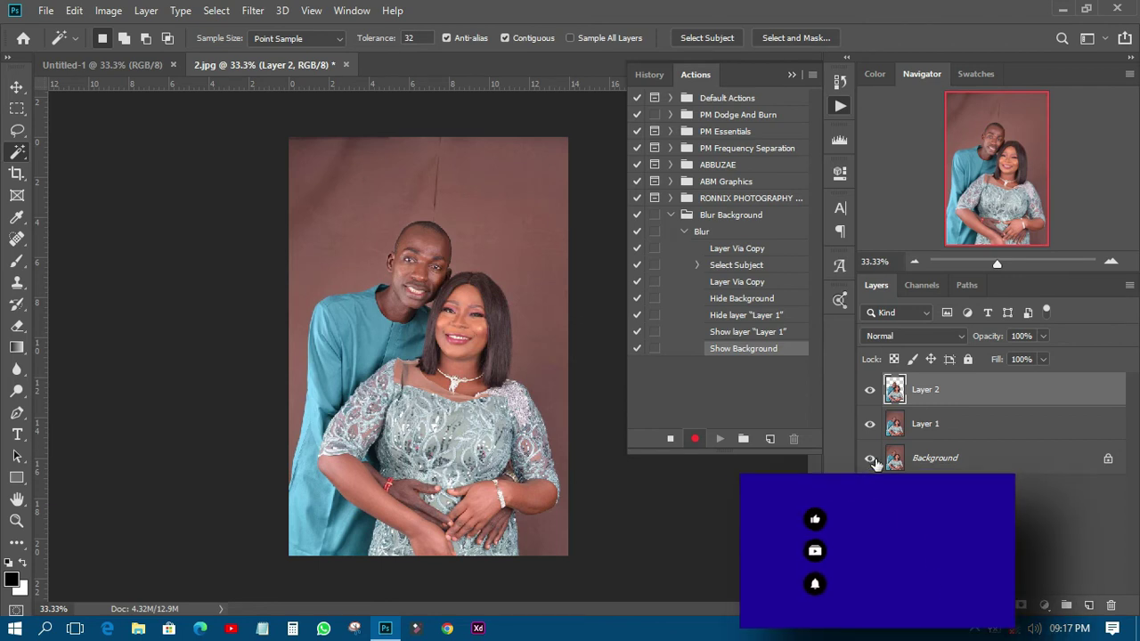
Rename Layer 1 as "back" and Layer 2 as "subject"
{"action": "left_click", "coordinate": [926, 424]}
{"action": "double_click", "coordinate": [929, 424]}
{"action": "left_click", "coordinate": [931, 425]}
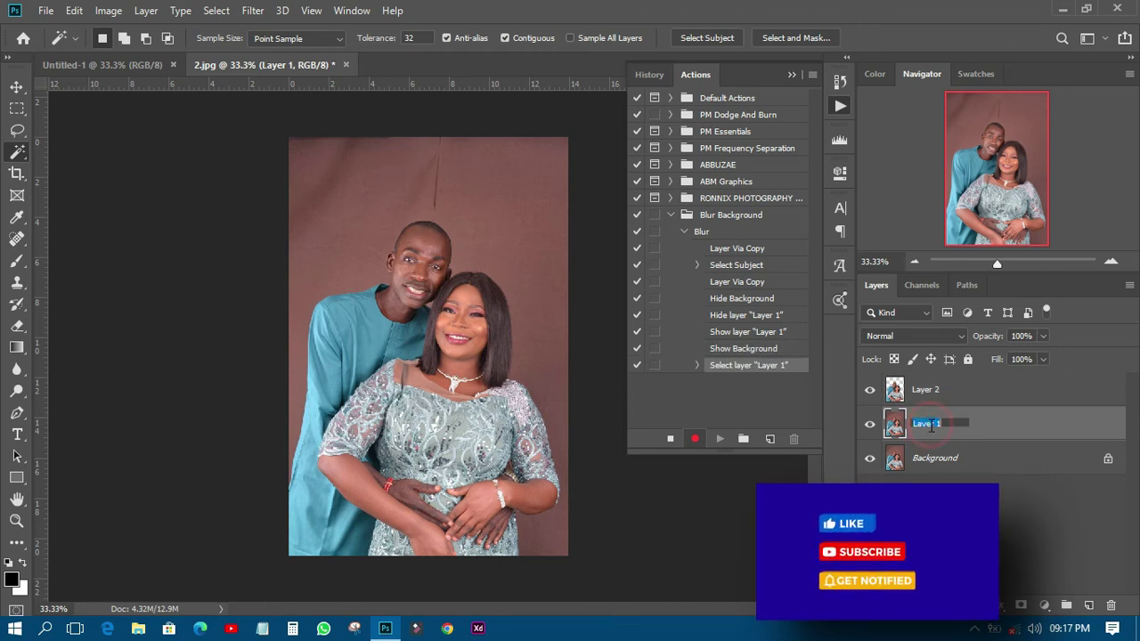
{"action": "type", "text": "back"}
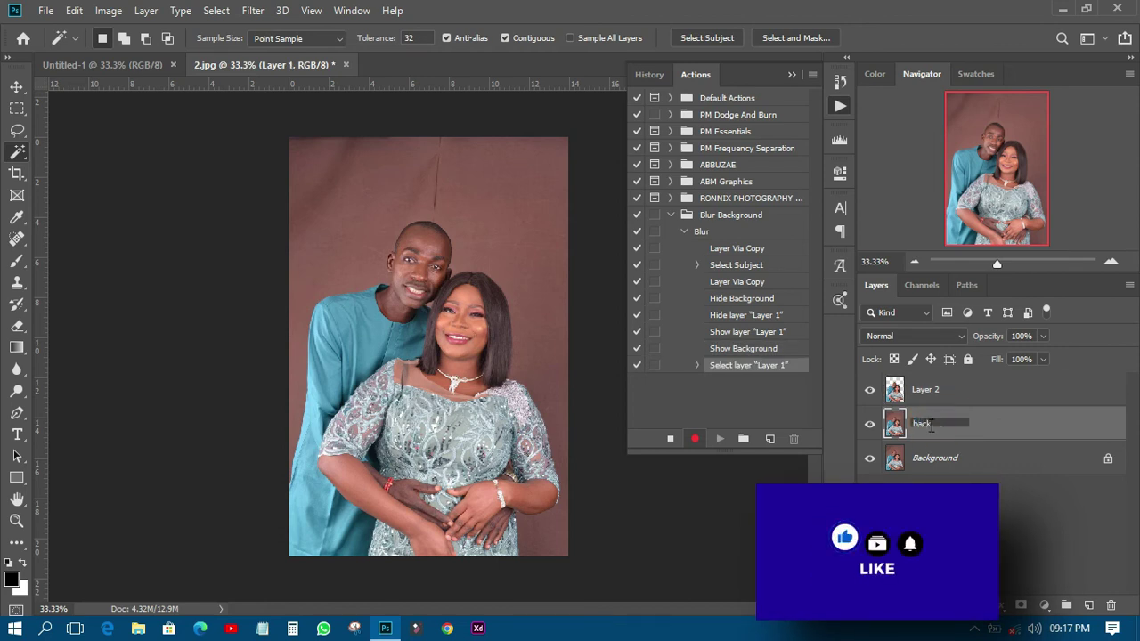
{"action": "left_click", "coordinate": [999, 440]}
{"action": "double_click", "coordinate": [926, 389]}
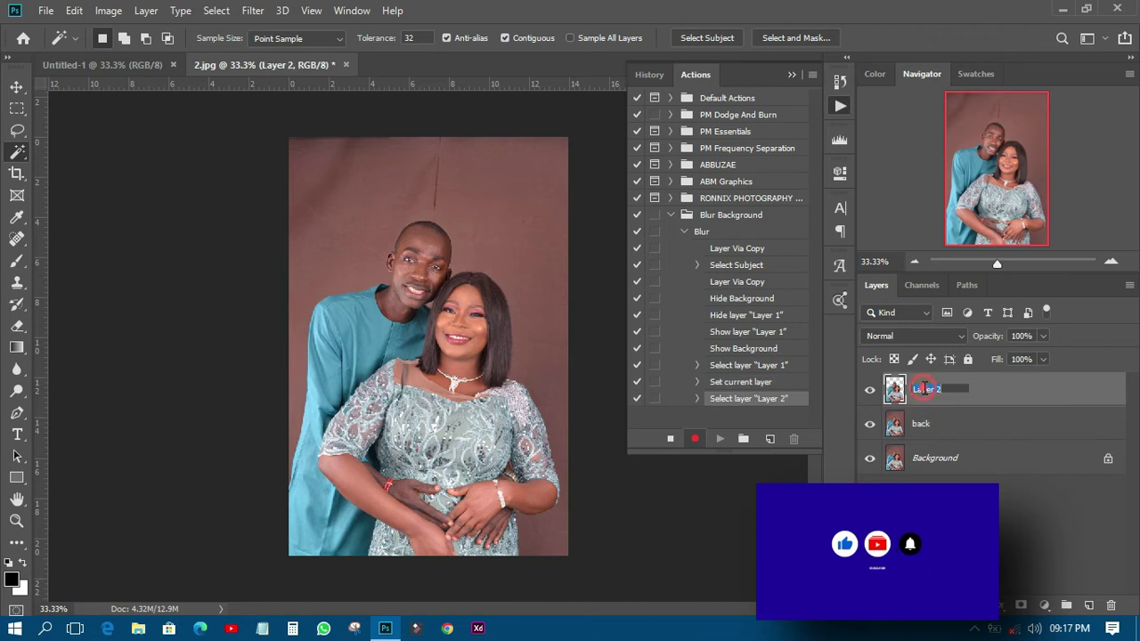
{"action": "type", "text": "s"}
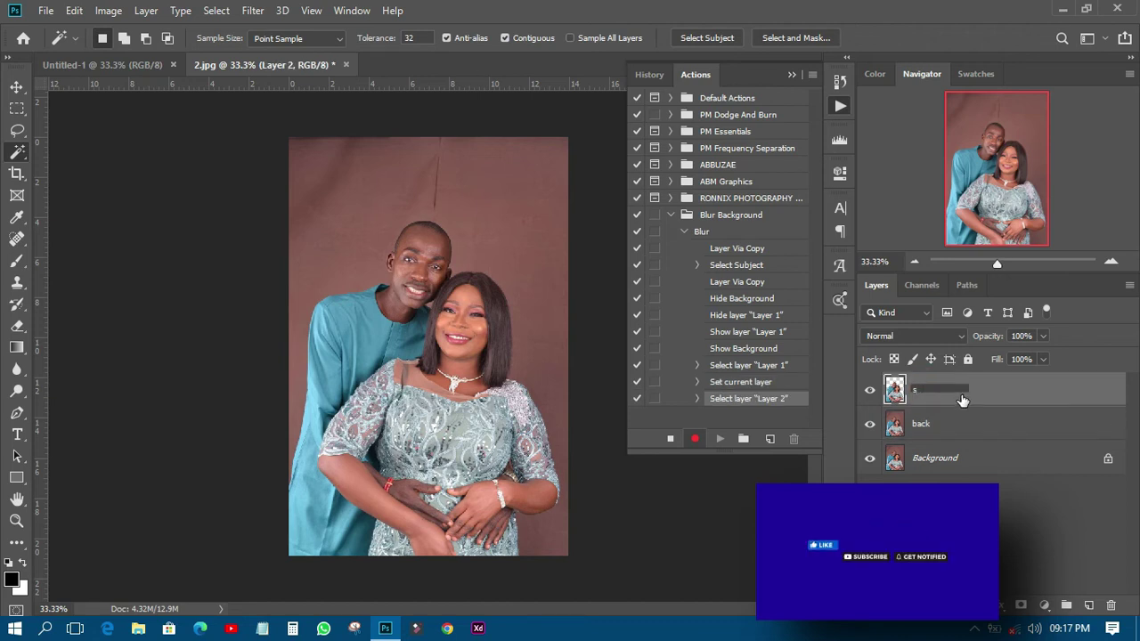
{"action": "type", "text": "ubject"}
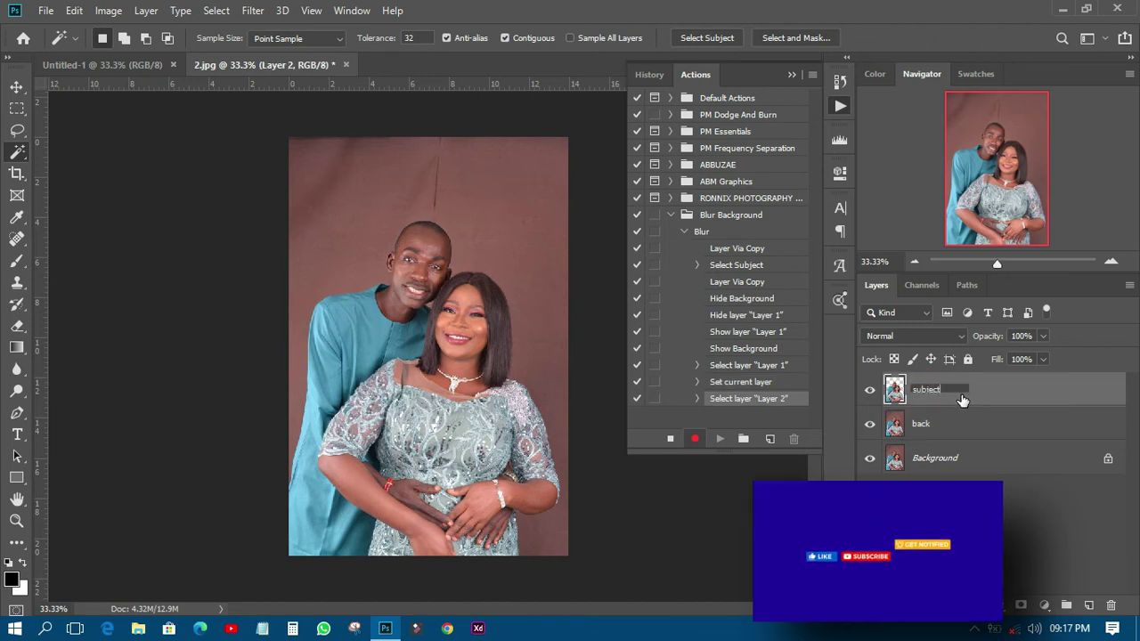
{"action": "key", "text": "Return"}
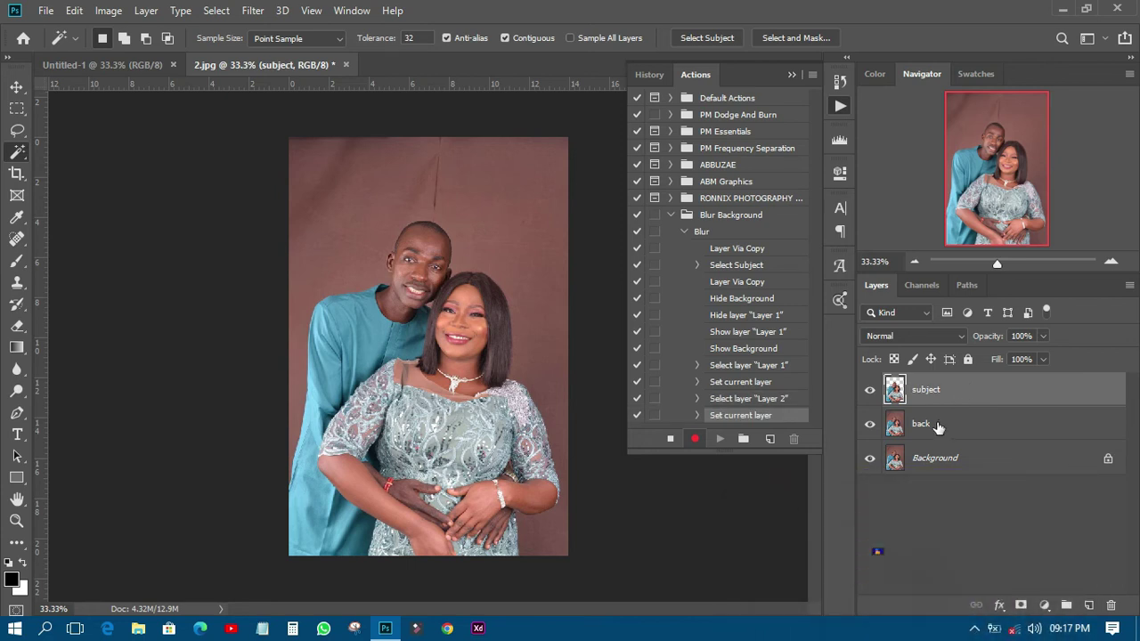
Apply a Gaussian Blur with a radius of 31.8 pixels to the back layer and toggle the layer's visibility to compare
{"action": "left_click", "coordinate": [942, 428]}
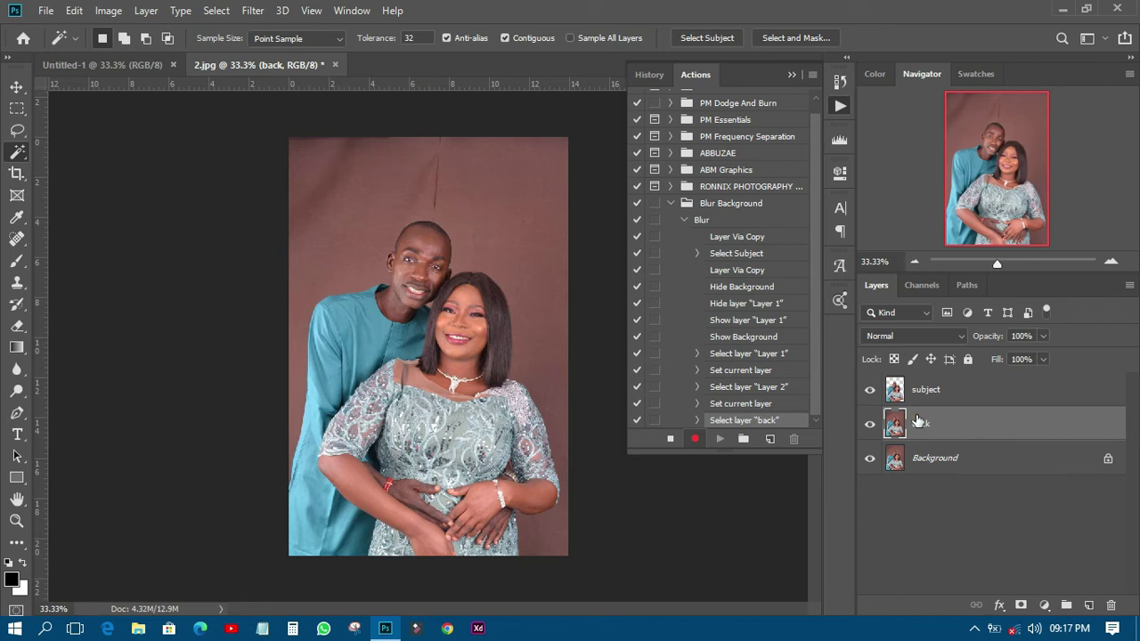
{"action": "left_click", "coordinate": [253, 12]}
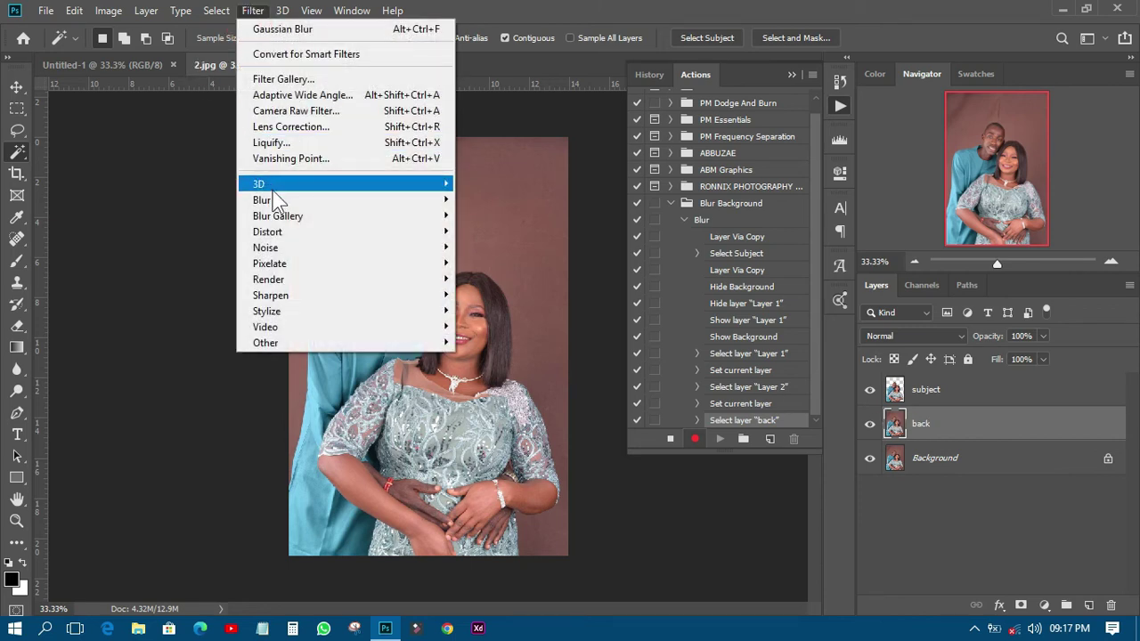
{"action": "mouse_move", "coordinate": [292, 209]}
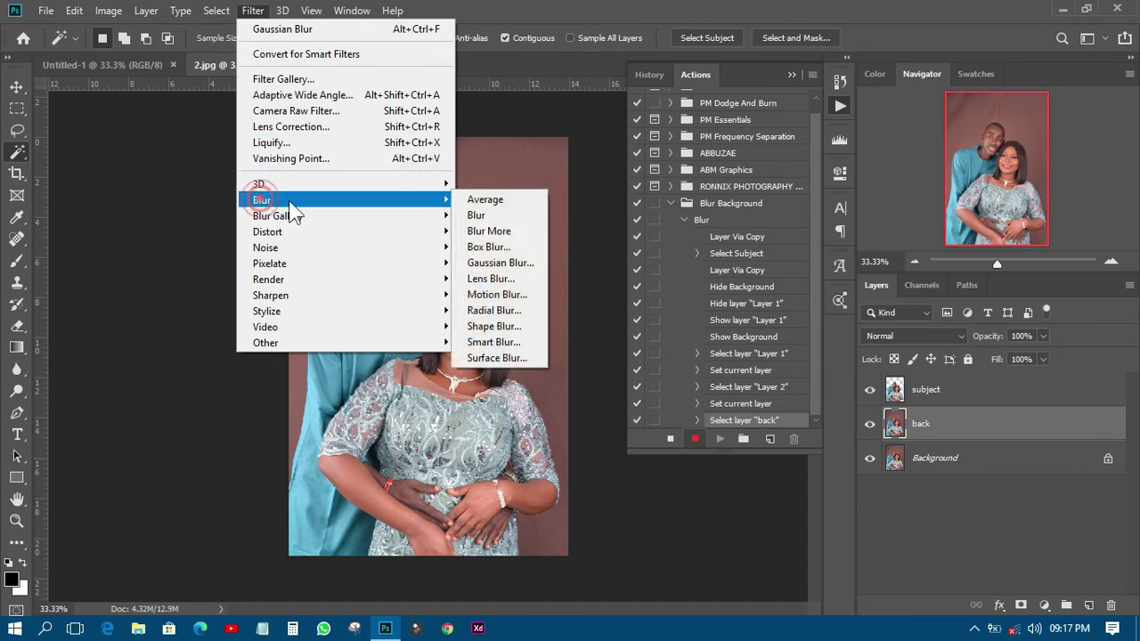
{"action": "left_click", "coordinate": [510, 259]}
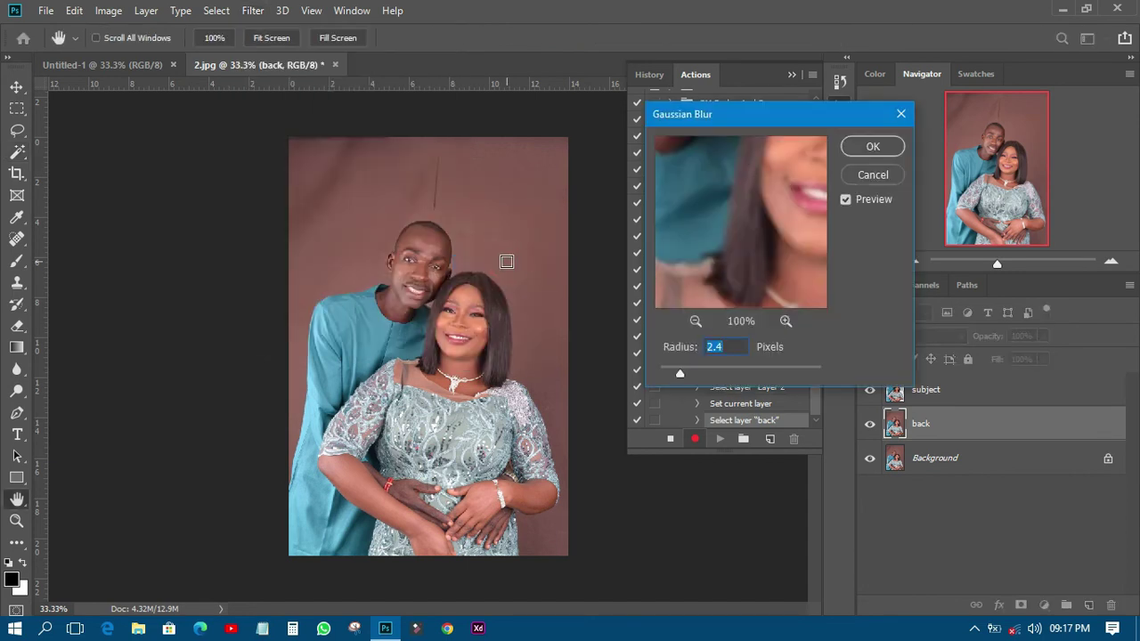
{"action": "left_click_drag", "start_coordinate": [692, 374], "coordinate": [709, 367]}
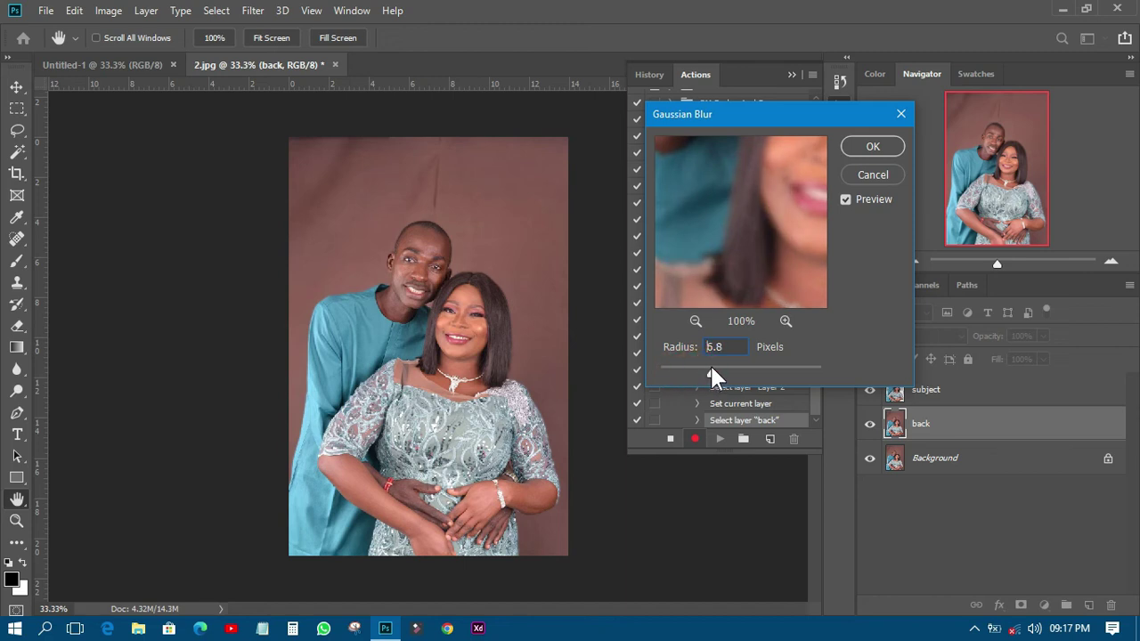
{"action": "left_click", "coordinate": [728, 367]}
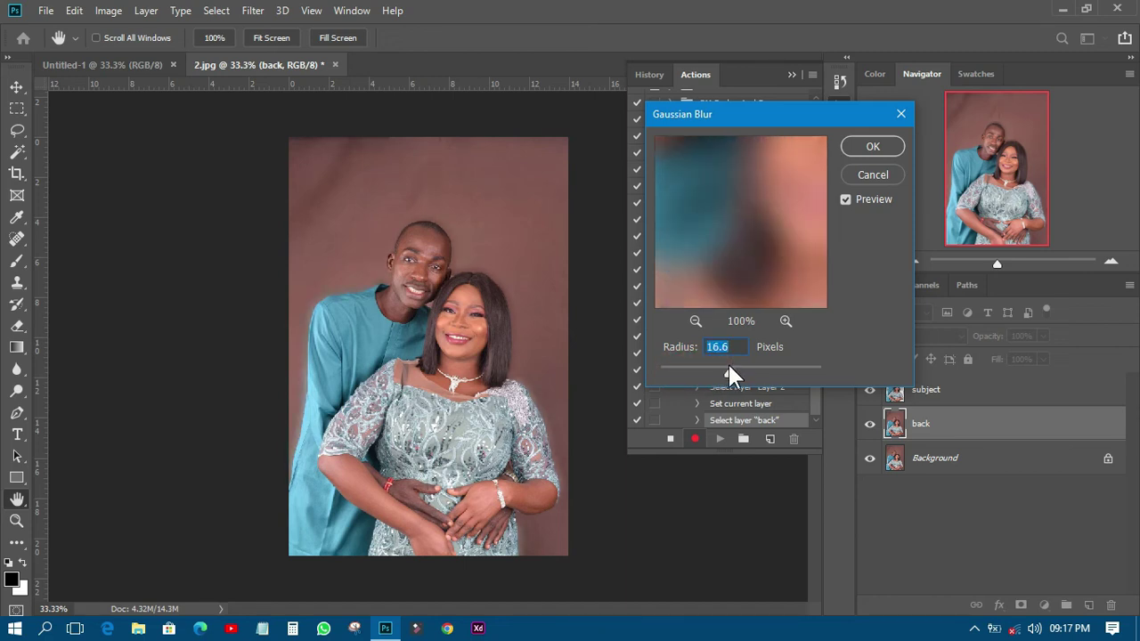
{"action": "left_click_drag", "start_coordinate": [728, 367], "coordinate": [739, 367]}
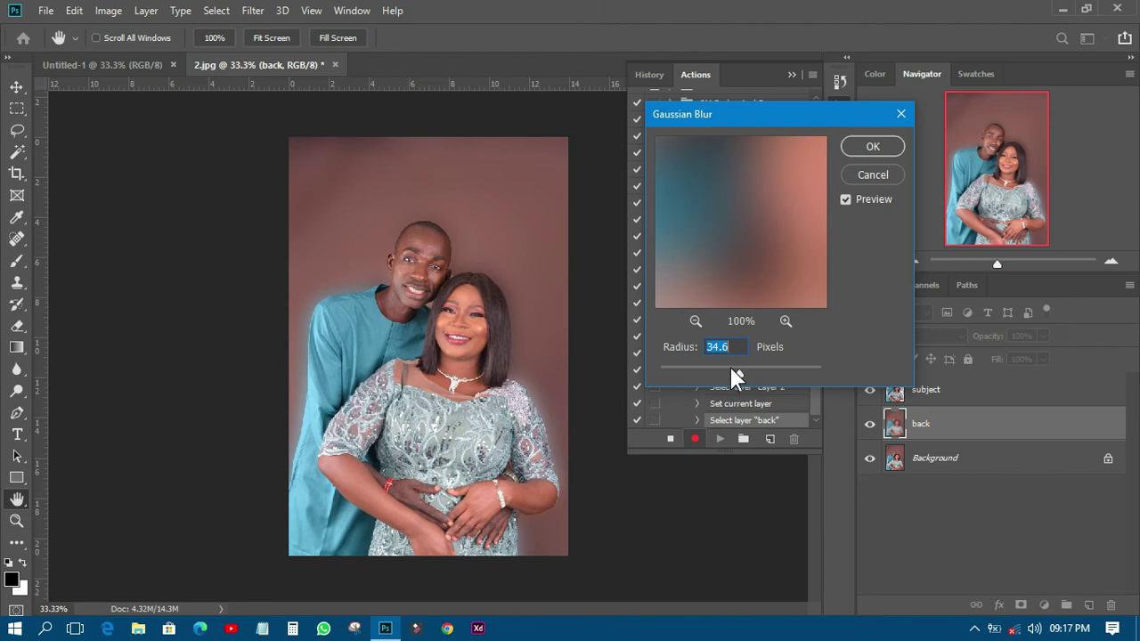
{"action": "left_click_drag", "start_coordinate": [736, 373], "coordinate": [736, 370]}
{"action": "left_click", "coordinate": [857, 147]}
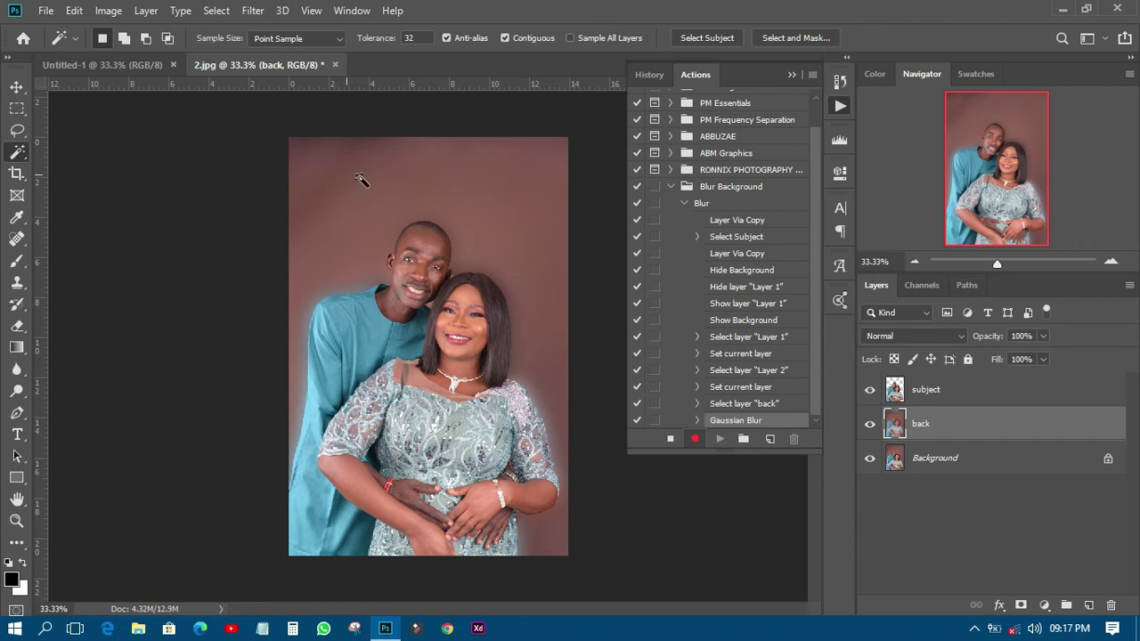
{"action": "left_click", "coordinate": [872, 425]}
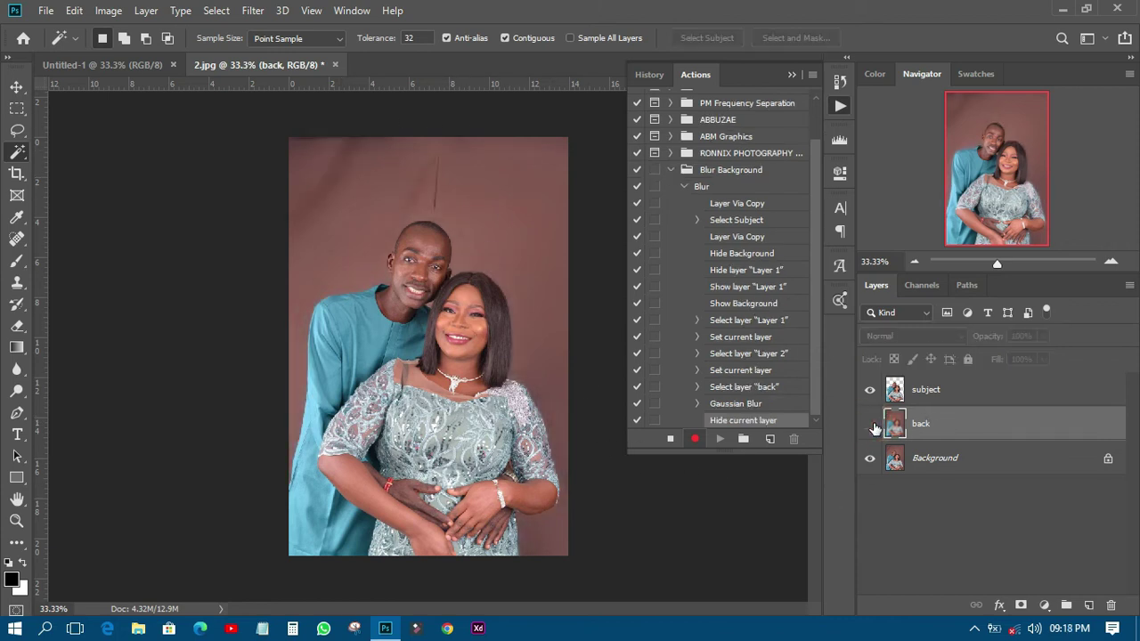
{"action": "left_click", "coordinate": [871, 425]}
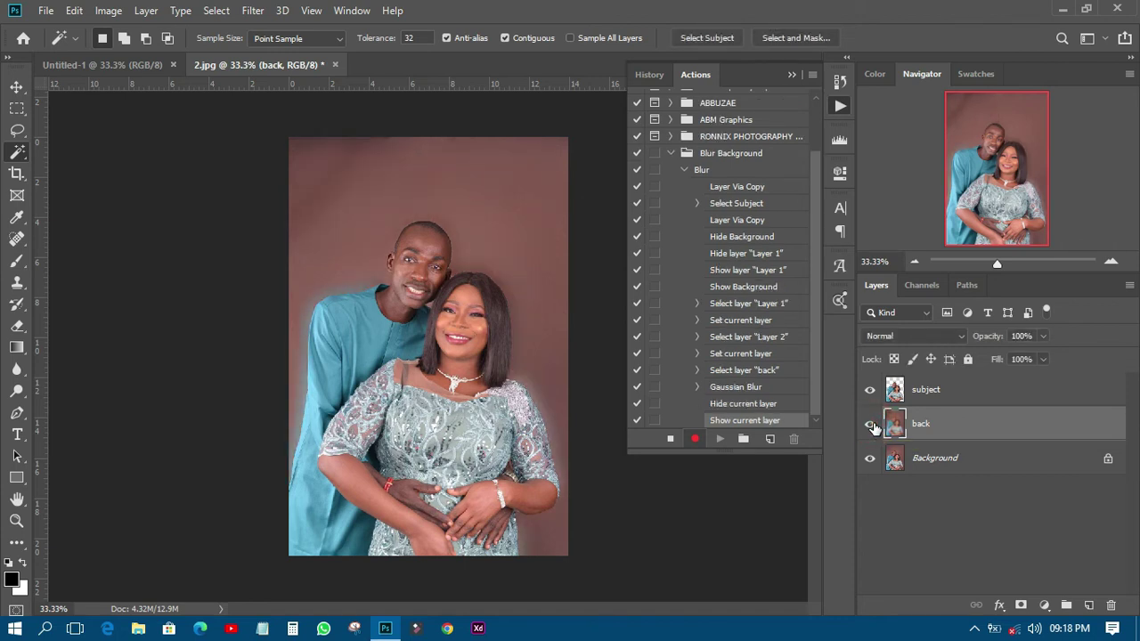
Group the subject and back layers into a group named "Blur" and stop recording the action
{"action": "left_click", "coordinate": [956, 399], "text": "shift"}
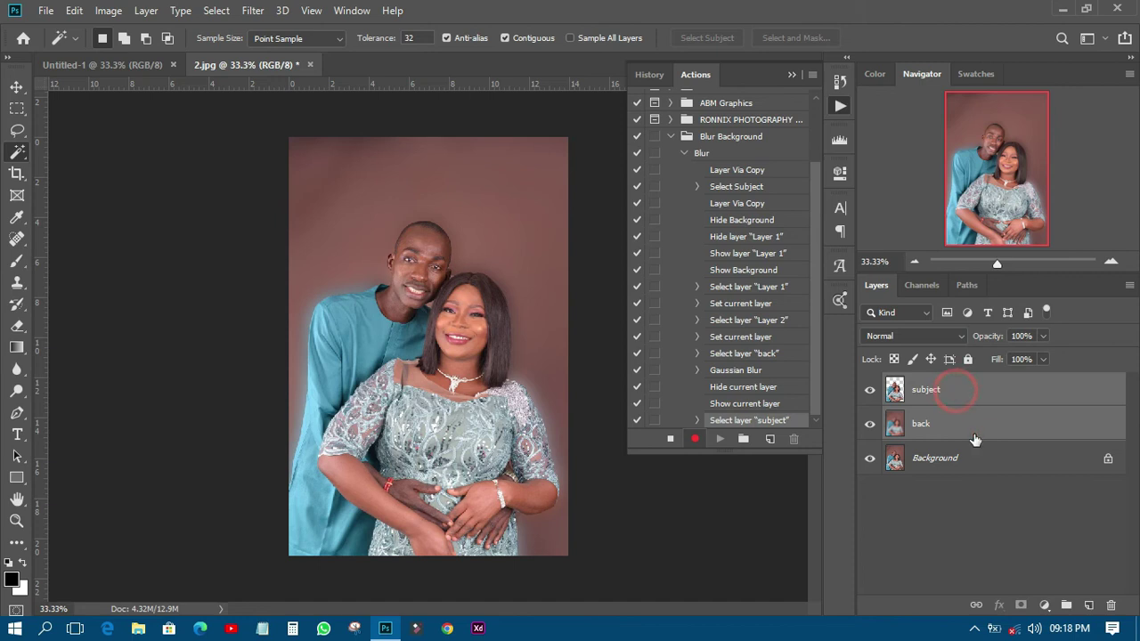
{"action": "left_click", "coordinate": [1065, 605]}
{"action": "double_click", "coordinate": [932, 382]}
{"action": "type", "text": "Bl"}
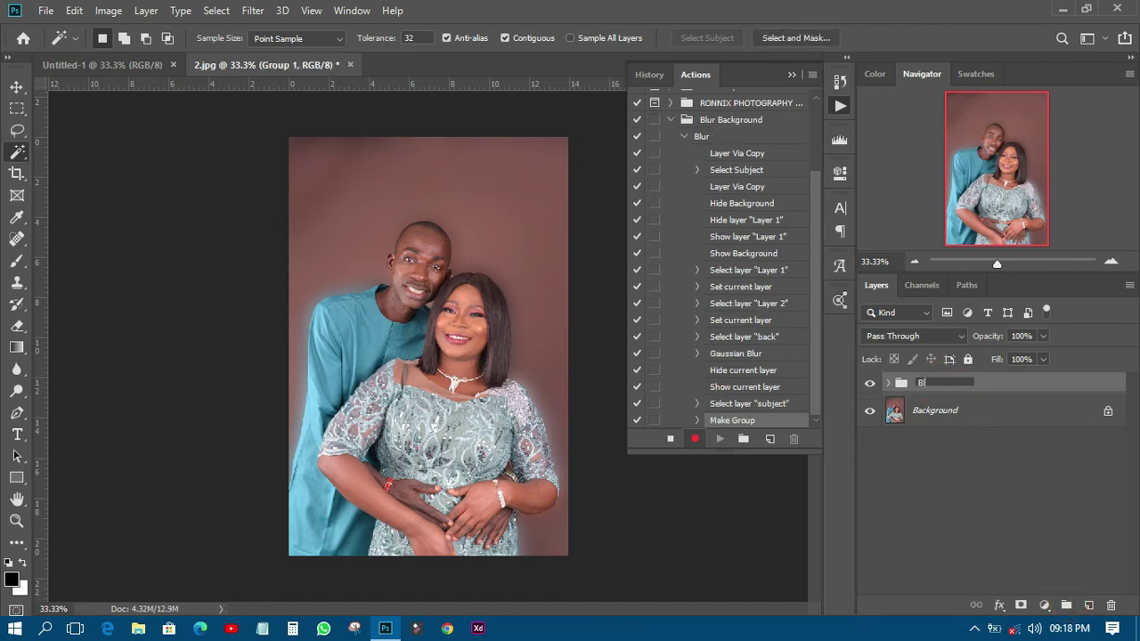
{"action": "type", "text": "ur"}
{"action": "key", "text": "Return"}
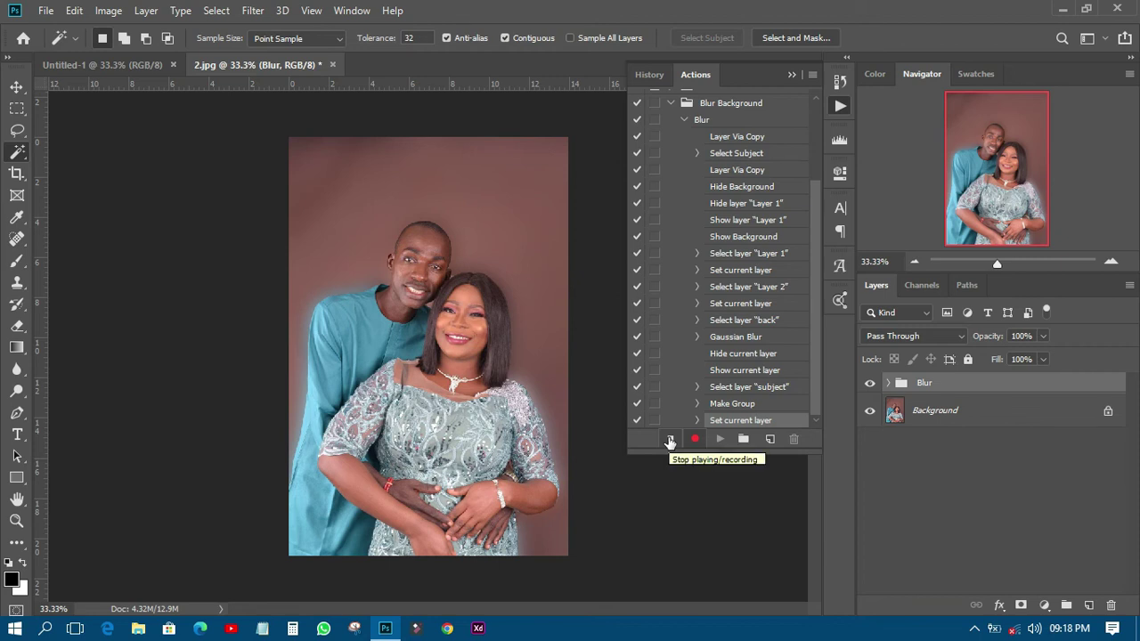
{"action": "left_click", "coordinate": [670, 442]}
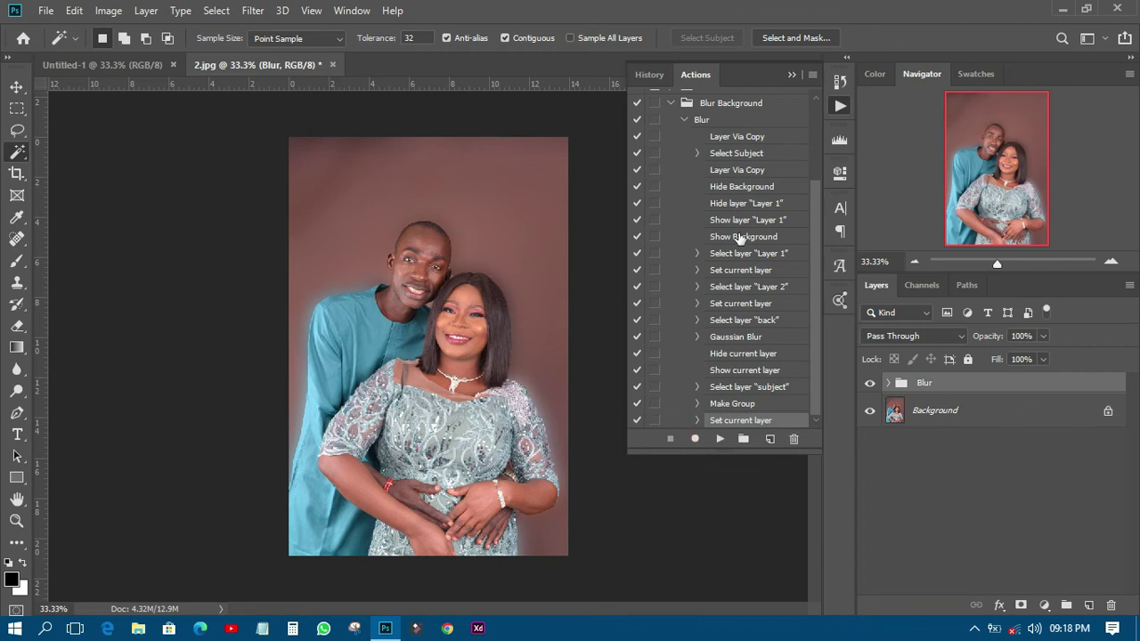
Make the Blur action's Gaussian Blur step open its dialog during playback, and collapse the action's step list
{"action": "left_click", "coordinate": [682, 119]}
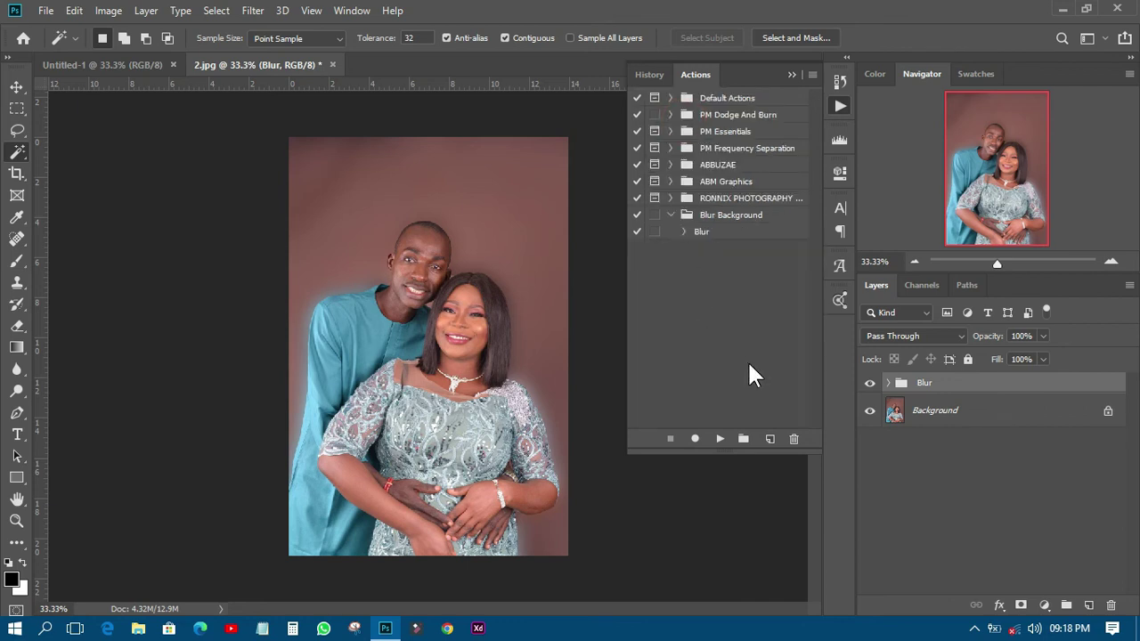
{"action": "left_click", "coordinate": [708, 231]}
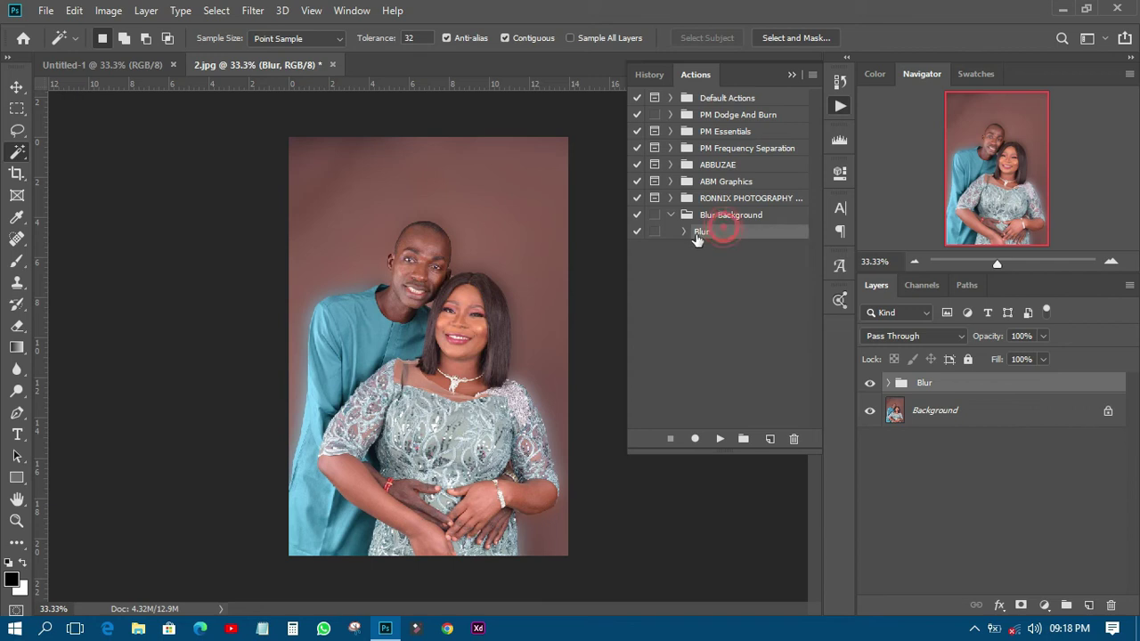
{"action": "left_click", "coordinate": [683, 232]}
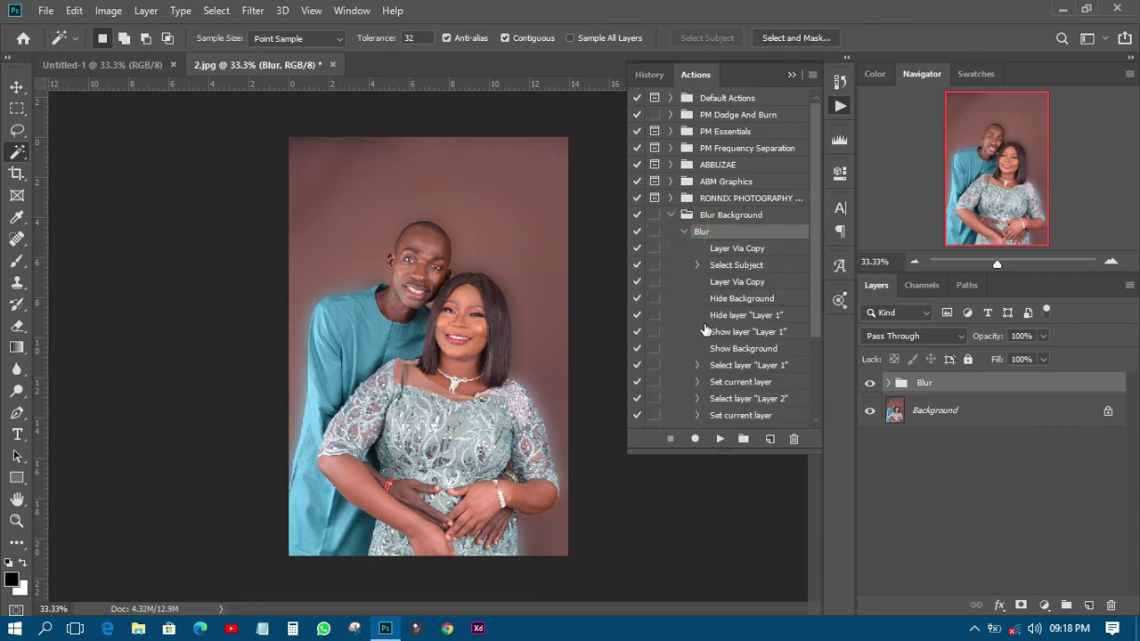
{"action": "scroll", "coordinate": [712, 258], "scroll_direction": "down", "scroll_amount": 2}
{"action": "scroll", "coordinate": [726, 299], "scroll_direction": "down", "scroll_amount": 2}
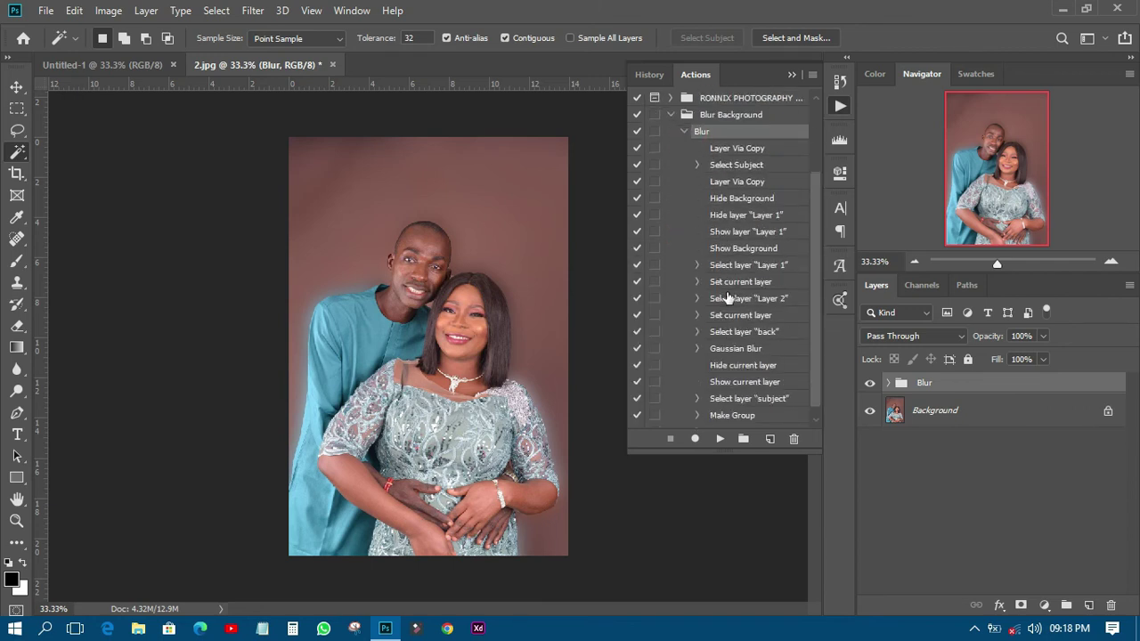
{"action": "left_click", "coordinate": [729, 337]}
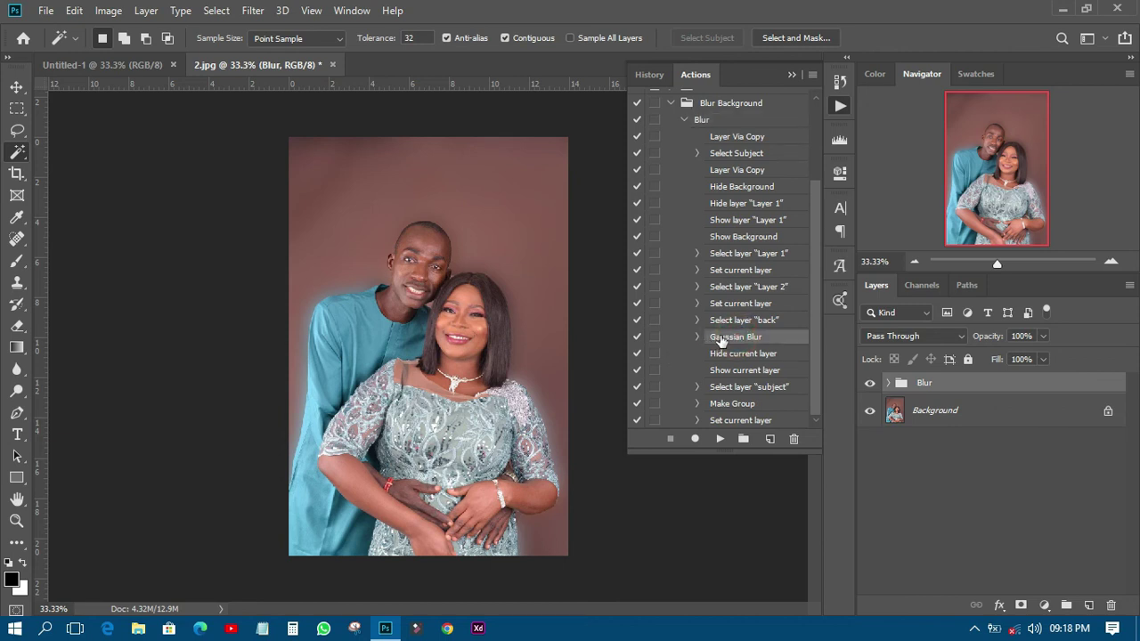
{"action": "left_click", "coordinate": [654, 337]}
{"action": "left_click", "coordinate": [655, 339]}
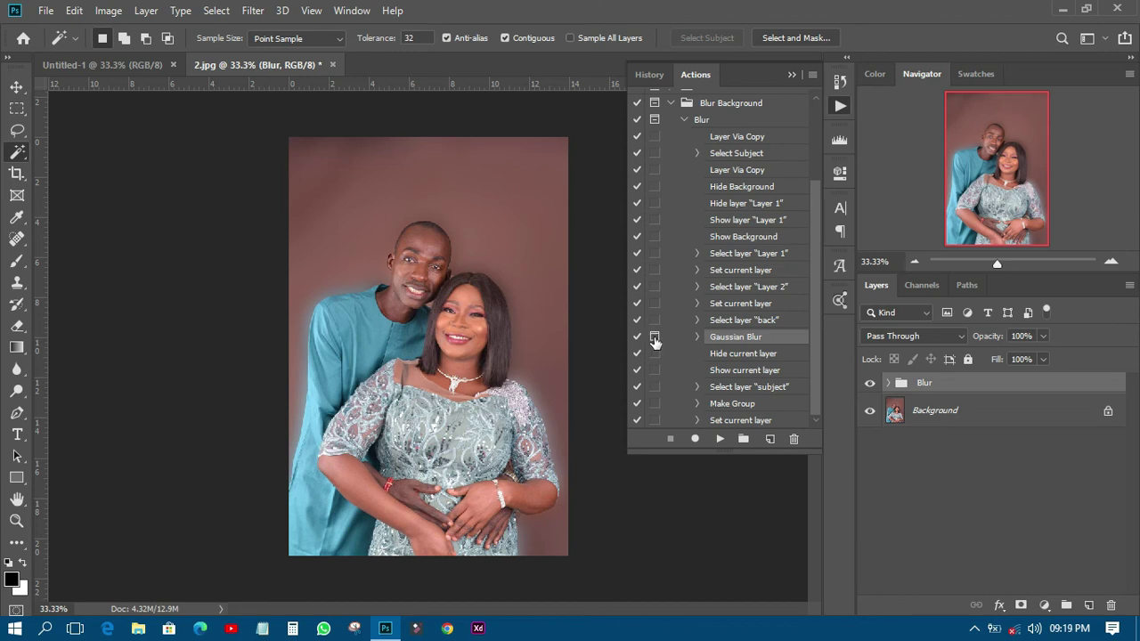
{"action": "left_click", "coordinate": [683, 120]}
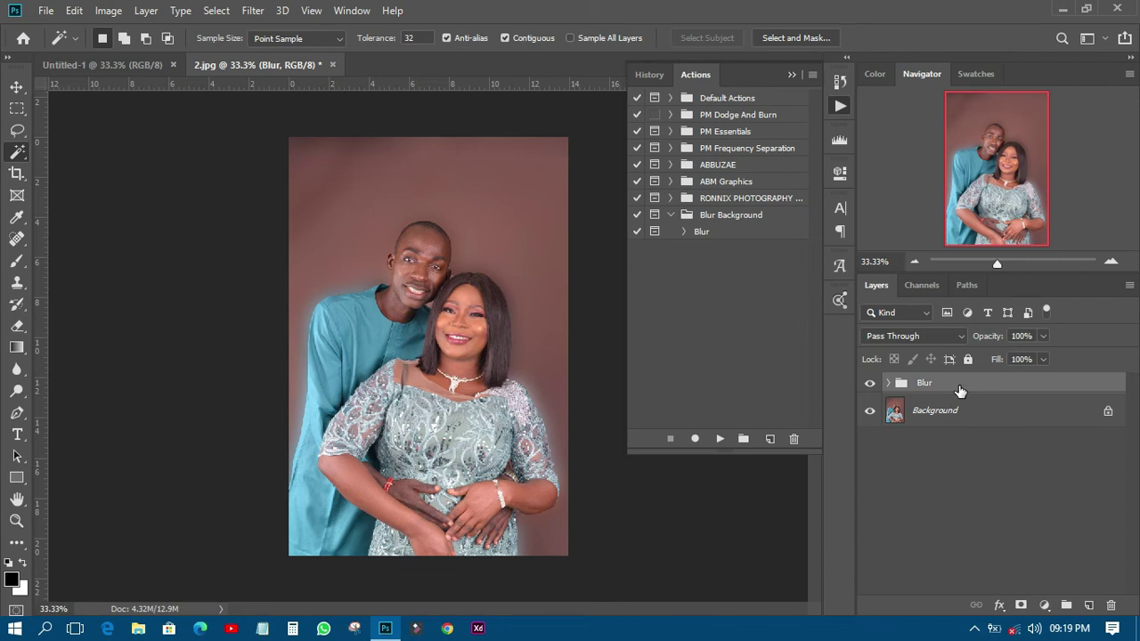
Delete the Blur layer group and play the Blur action on the couple photo with a Gaussian Blur radius of 9.8 pixels
{"action": "key", "text": "Delete"}
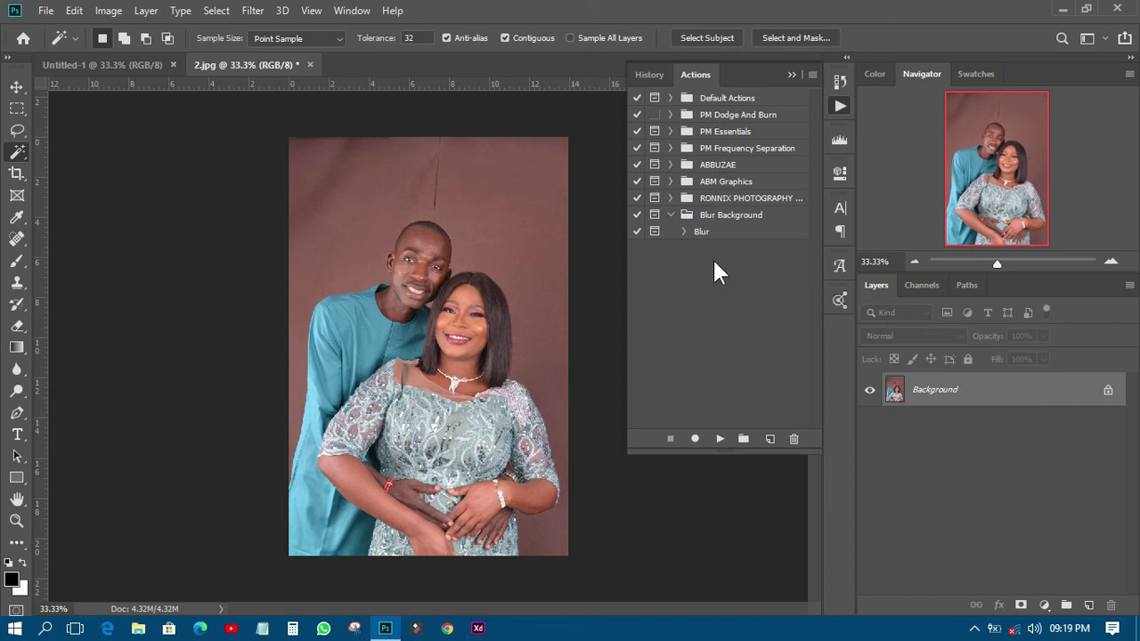
{"action": "left_click", "coordinate": [712, 234]}
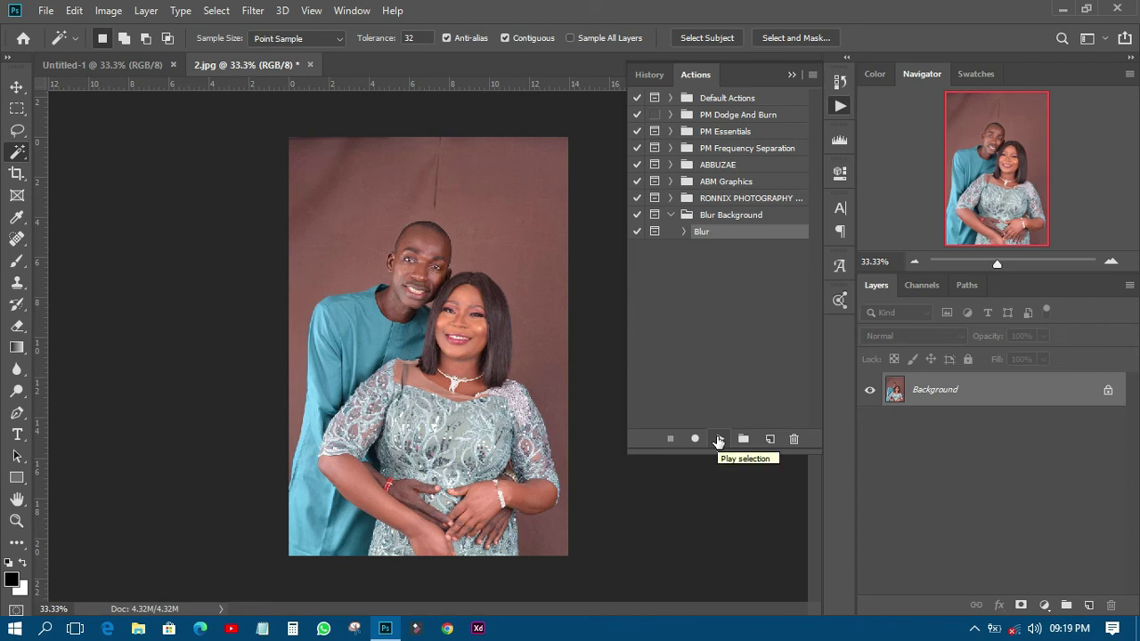
{"action": "left_click", "coordinate": [718, 439]}
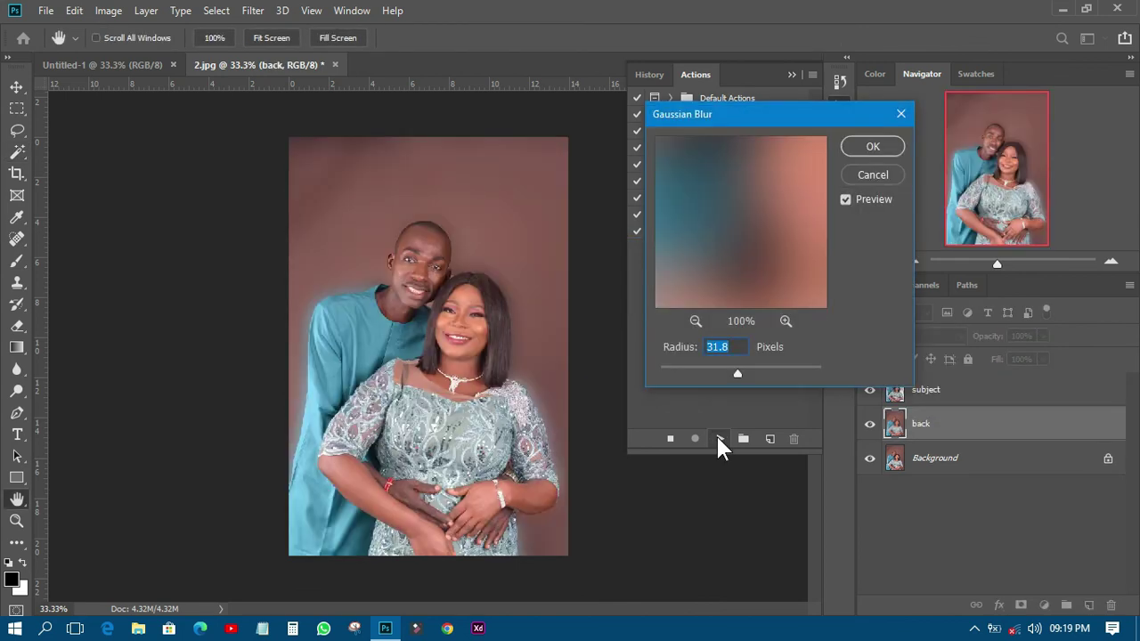
{"action": "left_click_drag", "start_coordinate": [736, 370], "coordinate": [723, 370]}
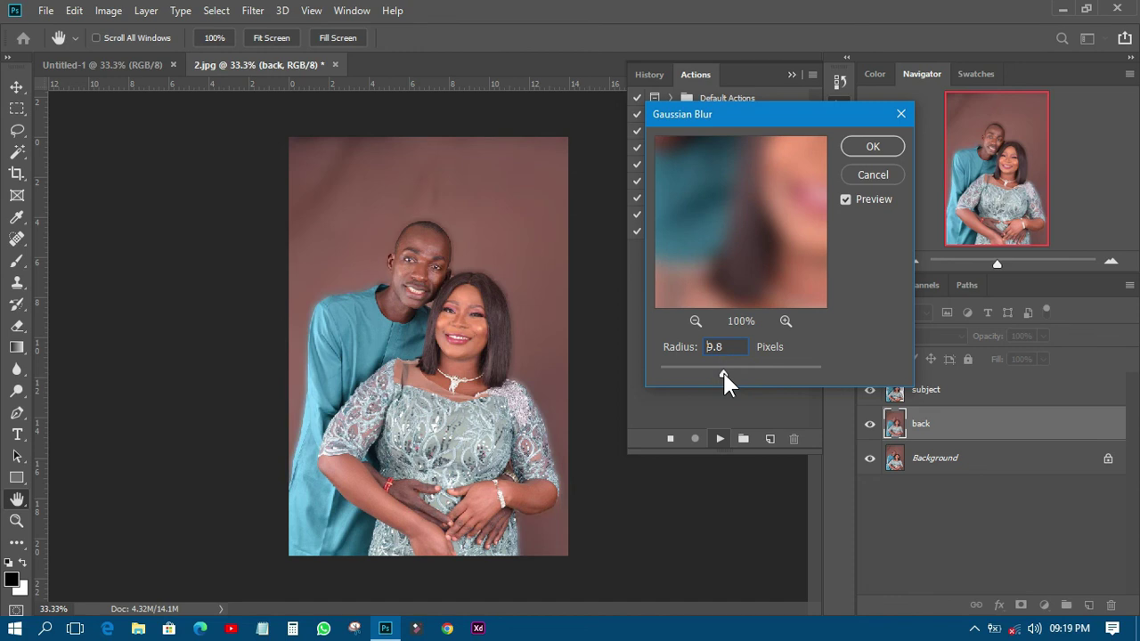
{"action": "left_click", "coordinate": [871, 146]}
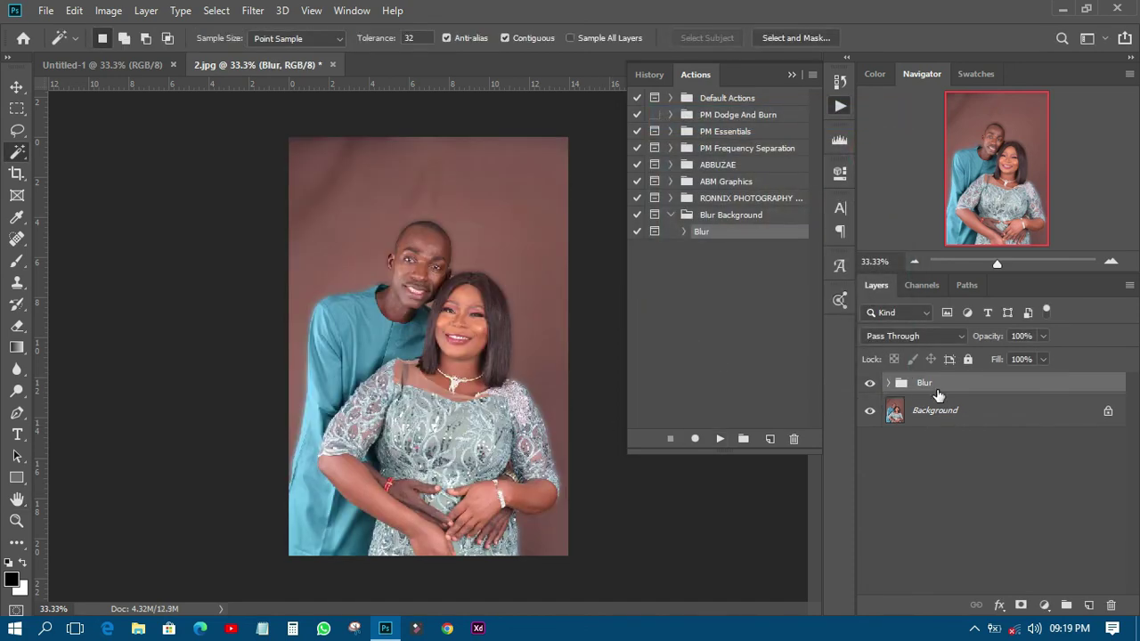
Open the photo 4 of the woman in the striped dress from the How to Clean Backdrops folder
{"action": "left_click", "coordinate": [45, 10]}
{"action": "left_click", "coordinate": [45, 10]}
{"action": "left_click", "coordinate": [45, 10]}
{"action": "left_click", "coordinate": [59, 42]}
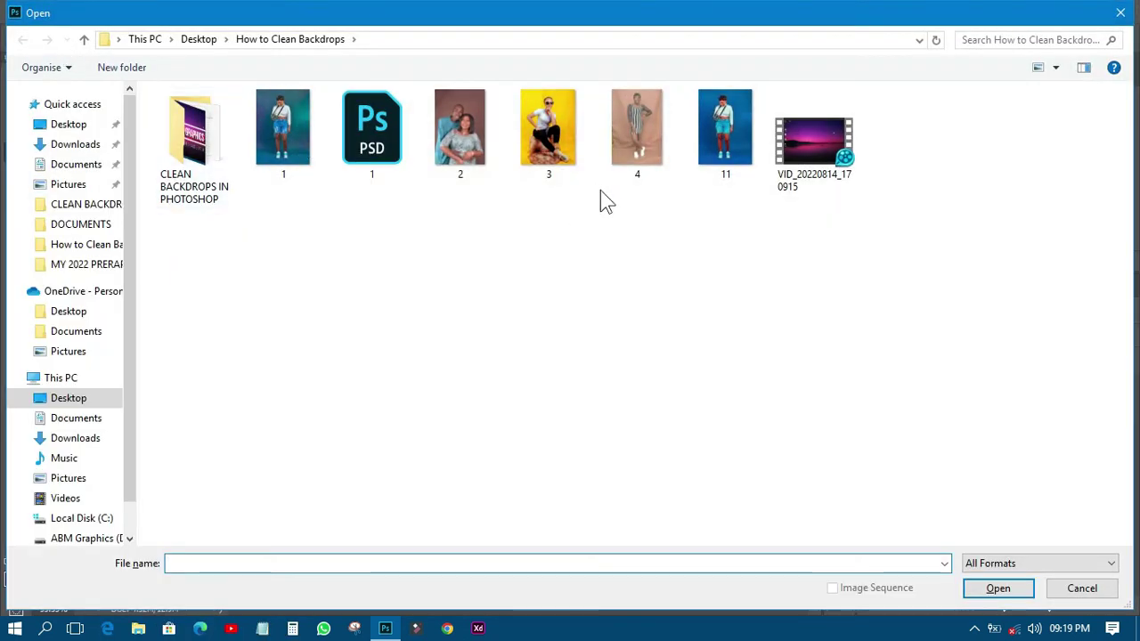
{"action": "double_click", "coordinate": [648, 152]}
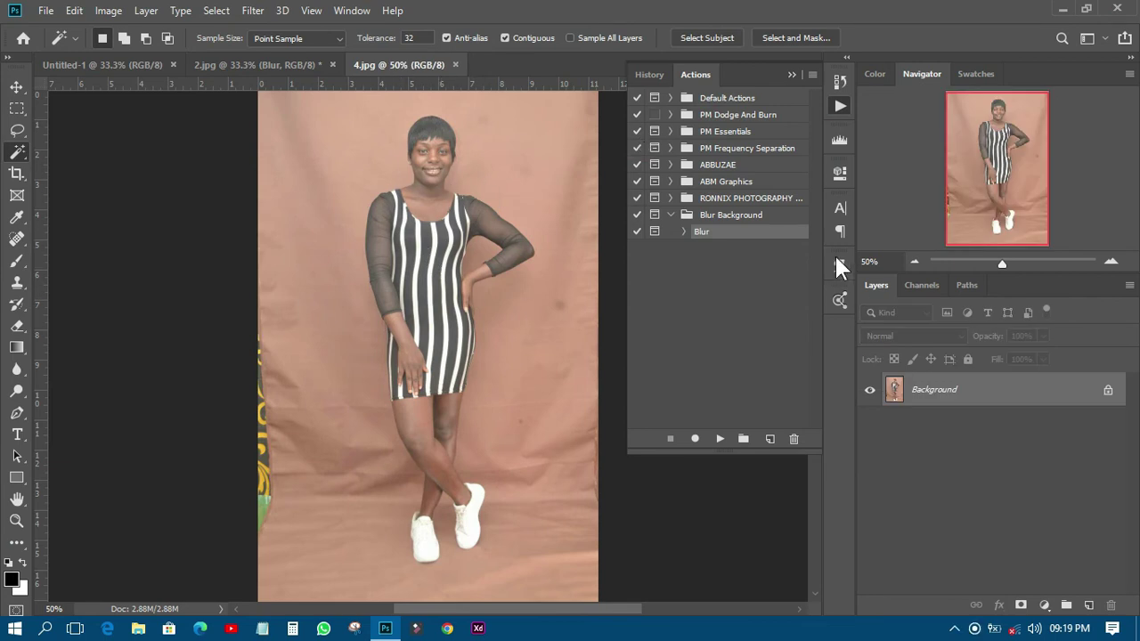
Play the Blur action on 4.jpg, slightly reducing the Gaussian Blur radius before accepting it, and inspect the blurred backdrop
{"action": "left_click", "coordinate": [719, 438]}
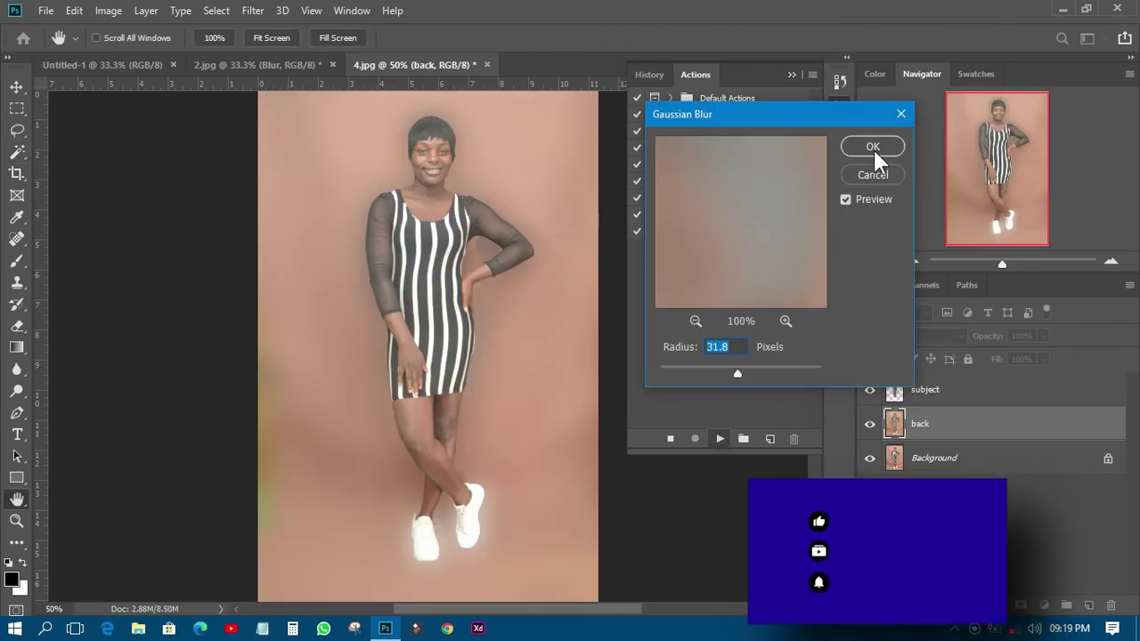
{"action": "left_click_drag", "start_coordinate": [736, 371], "coordinate": [734, 369]}
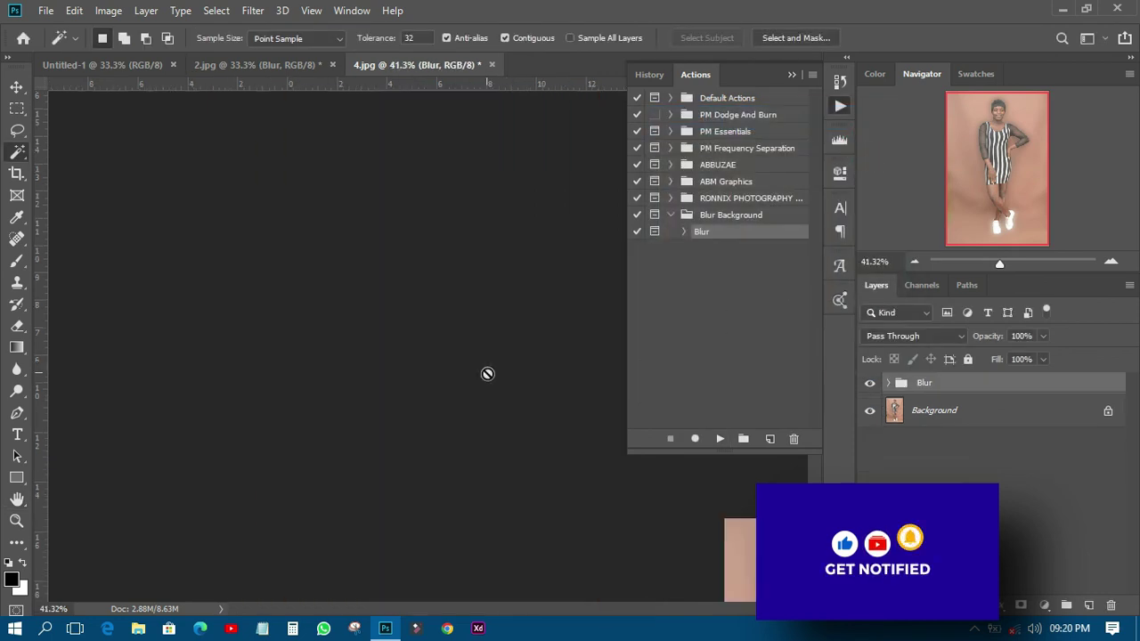
{"action": "scroll", "coordinate": [494, 374], "scroll_direction": "down", "scroll_amount": 1}
{"action": "scroll", "coordinate": [494, 375], "scroll_direction": "up", "scroll_amount": 2}
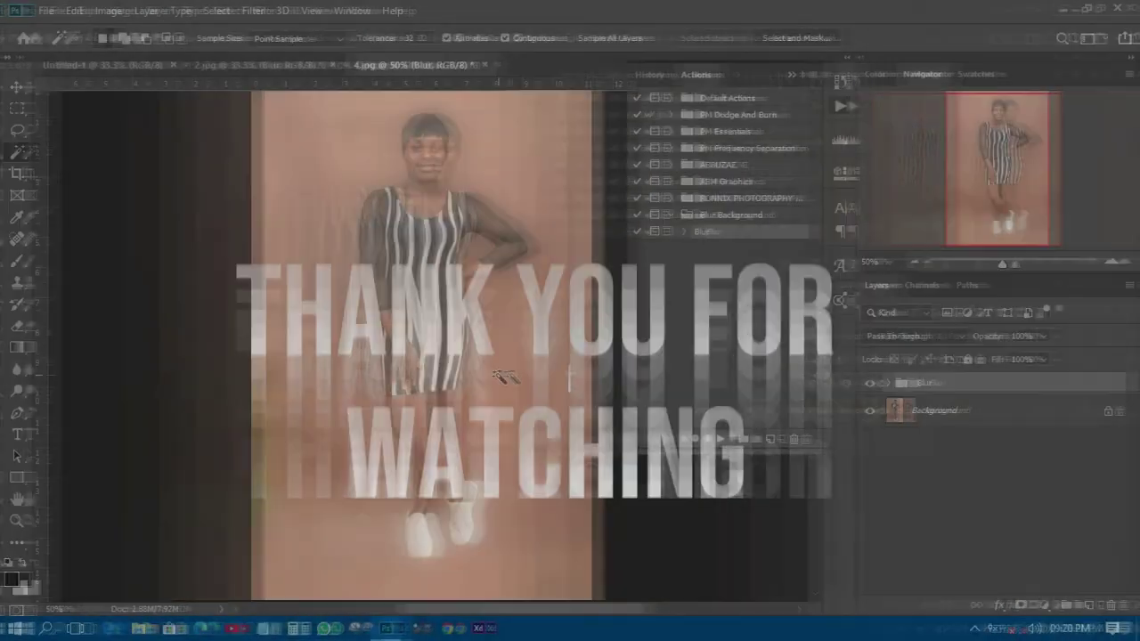
{"action": "left_click", "coordinate": [973, 629]}
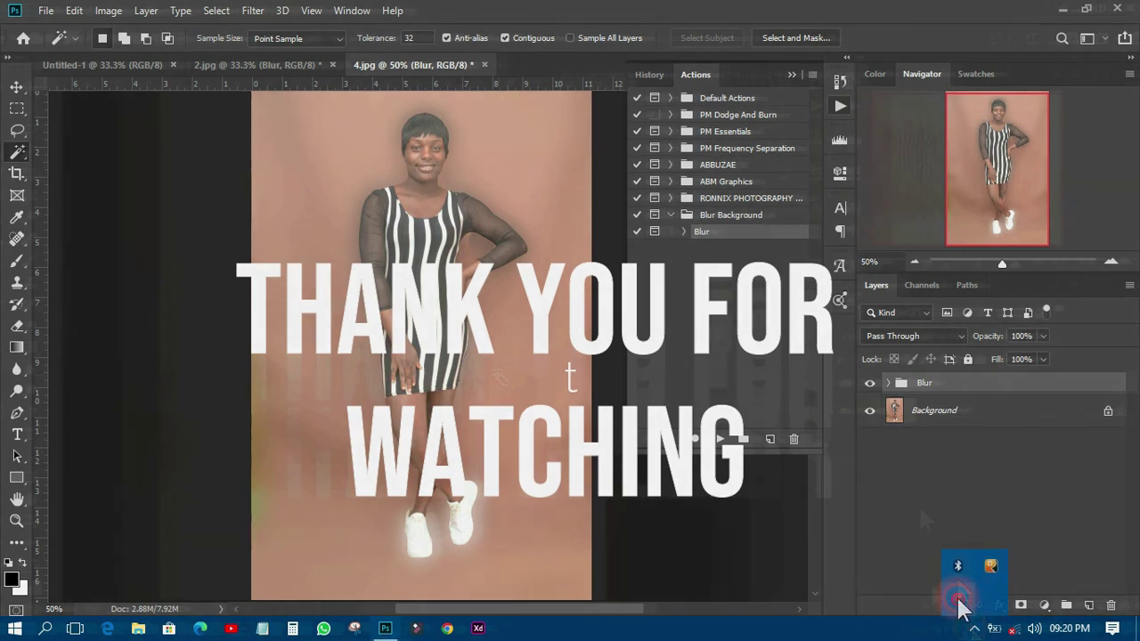